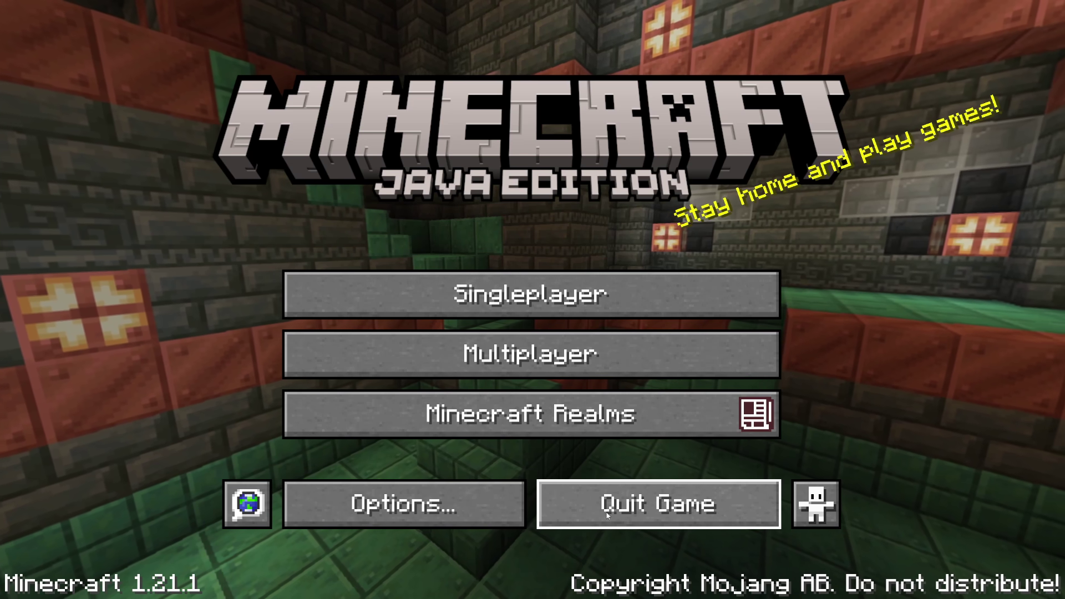
# - Quit Minecraft, switch to Chrome and search Google for "optifine"
pyautogui.click(607, 516)
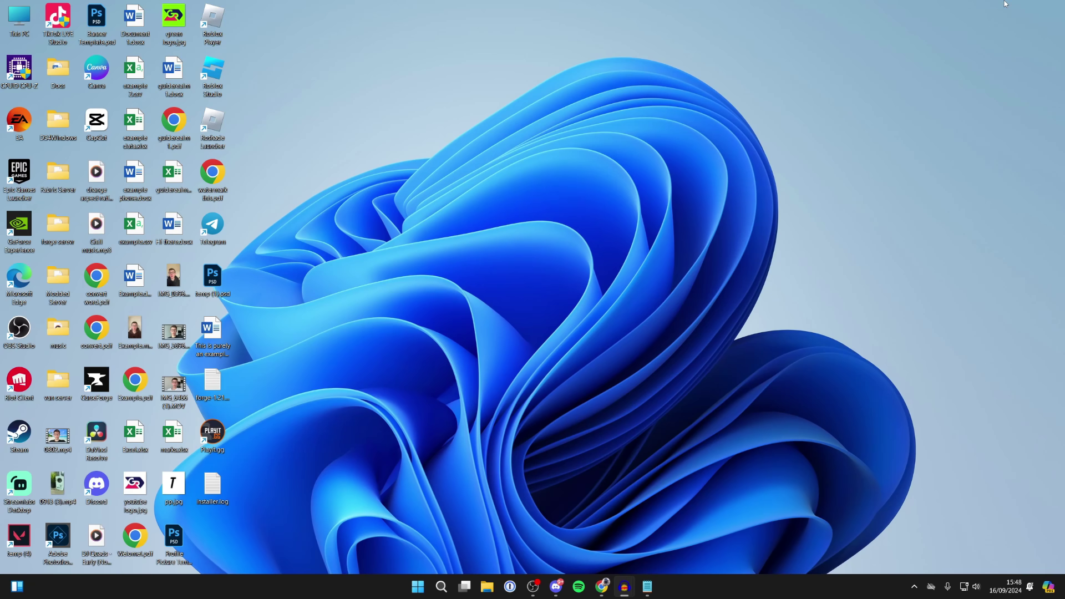
pyautogui.click(601, 586)
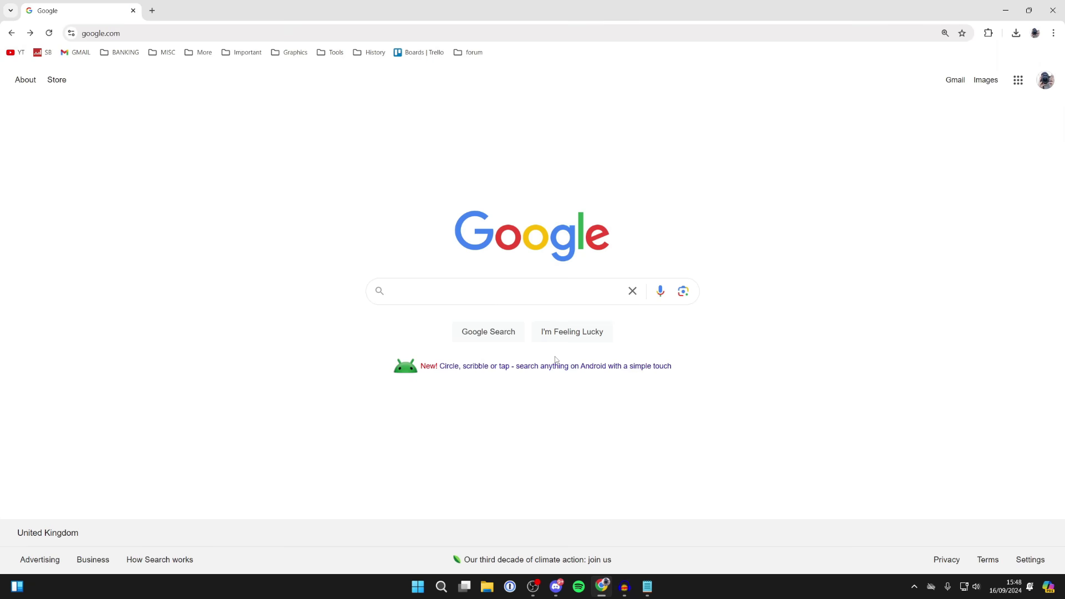
pyautogui.click(433, 286)
pyautogui.write('optifine')
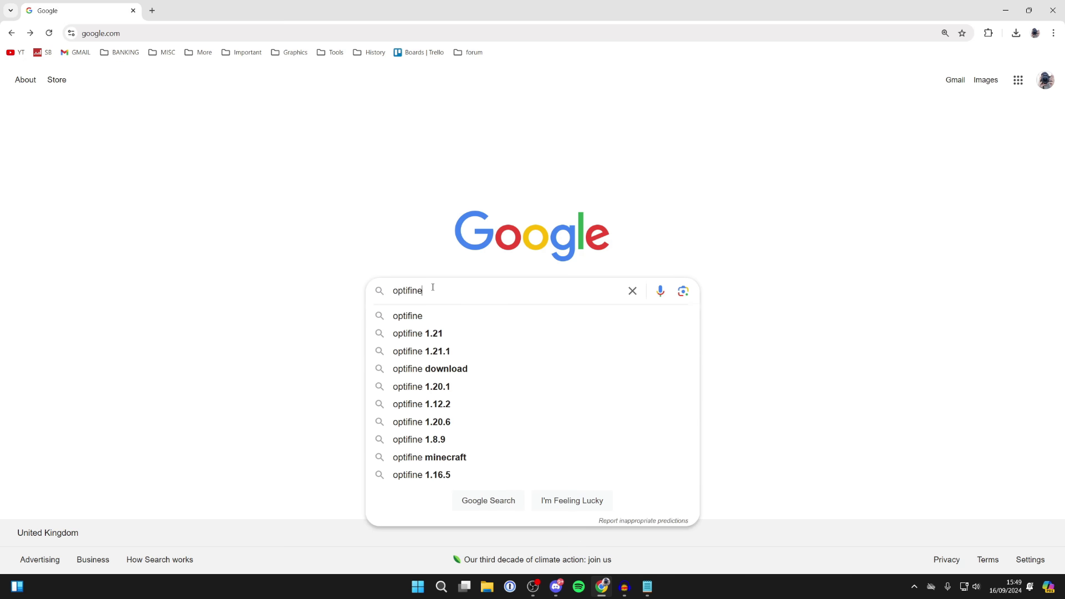
pyautogui.press('Return')
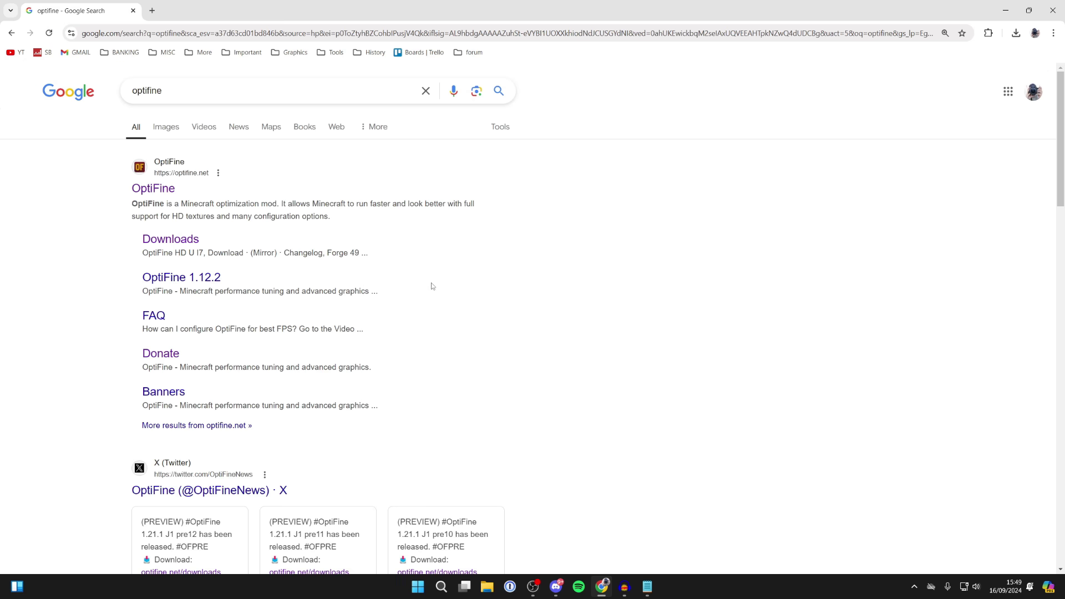
# - Download OptiFine HD U I7 for Minecraft 1.20.4 from the official OptiFine site, skipping the advertisement page
pyautogui.click(164, 188)
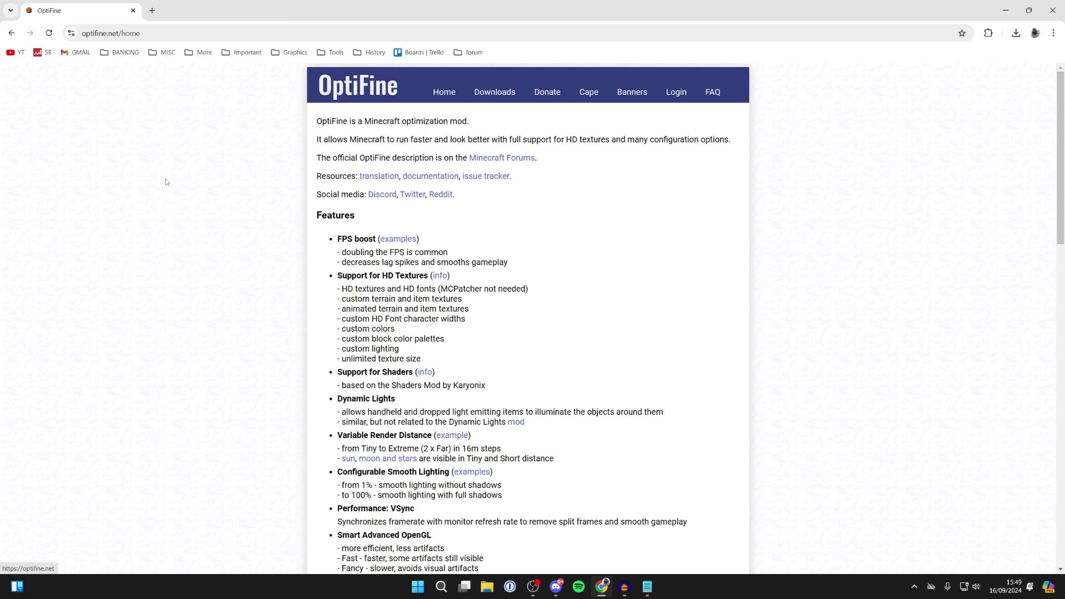
pyautogui.click(495, 94)
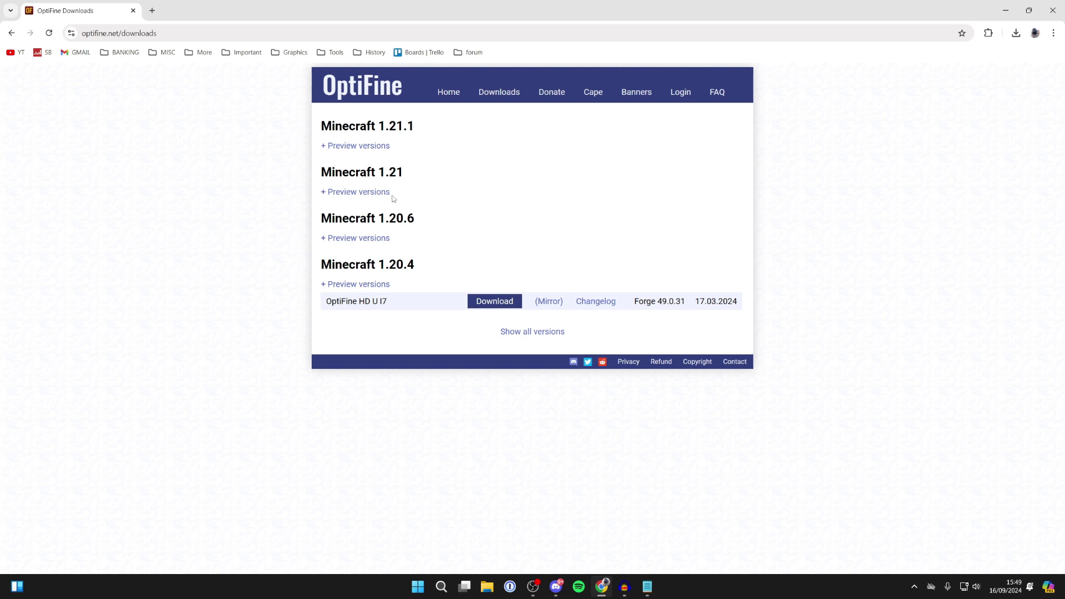
pyautogui.click(490, 301)
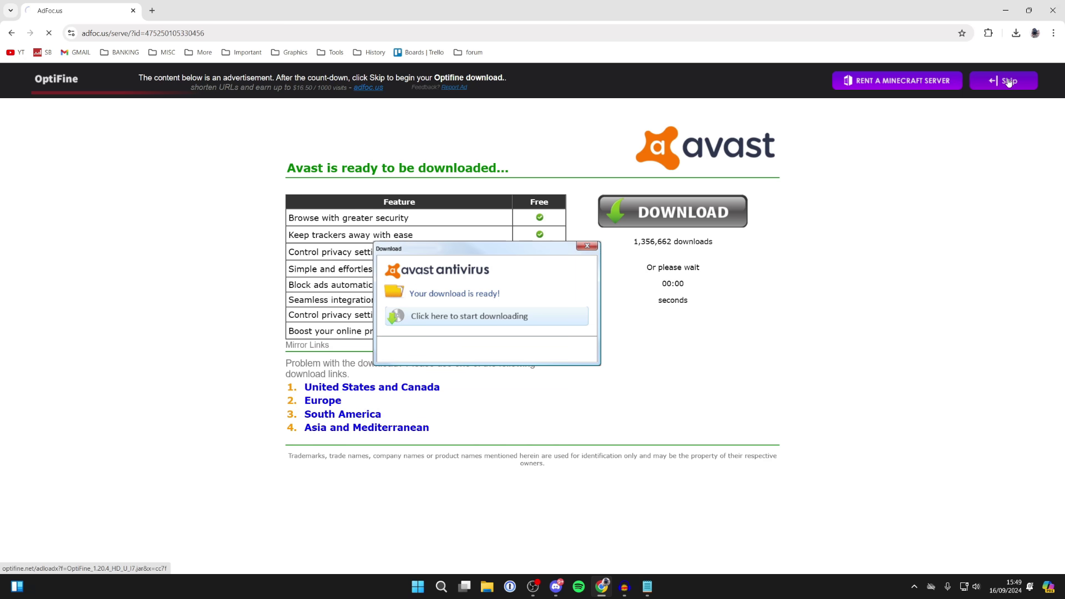
pyautogui.click(1008, 80)
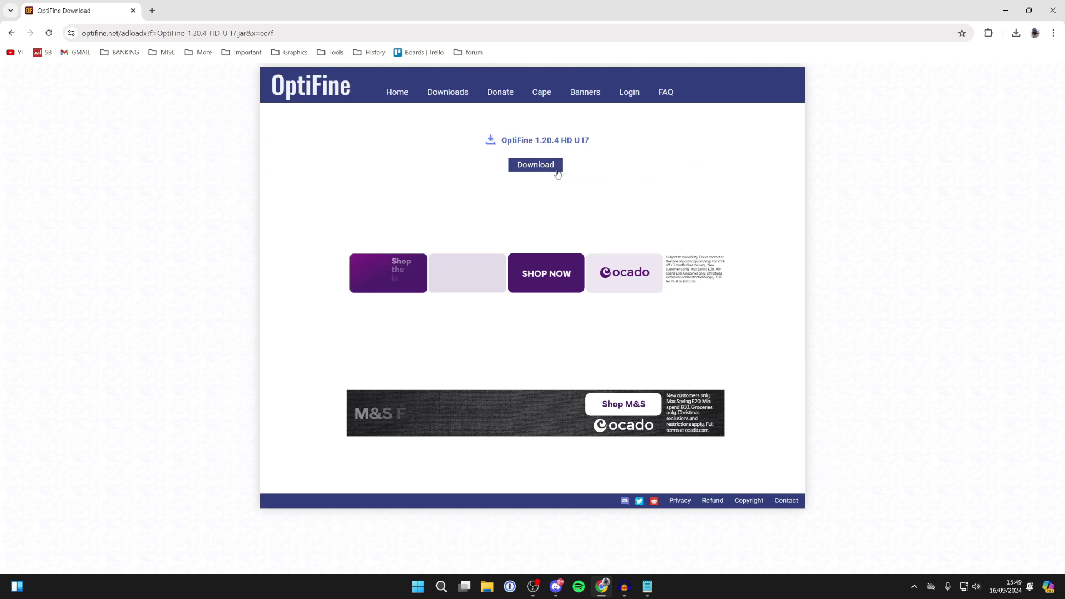
pyautogui.click(538, 165)
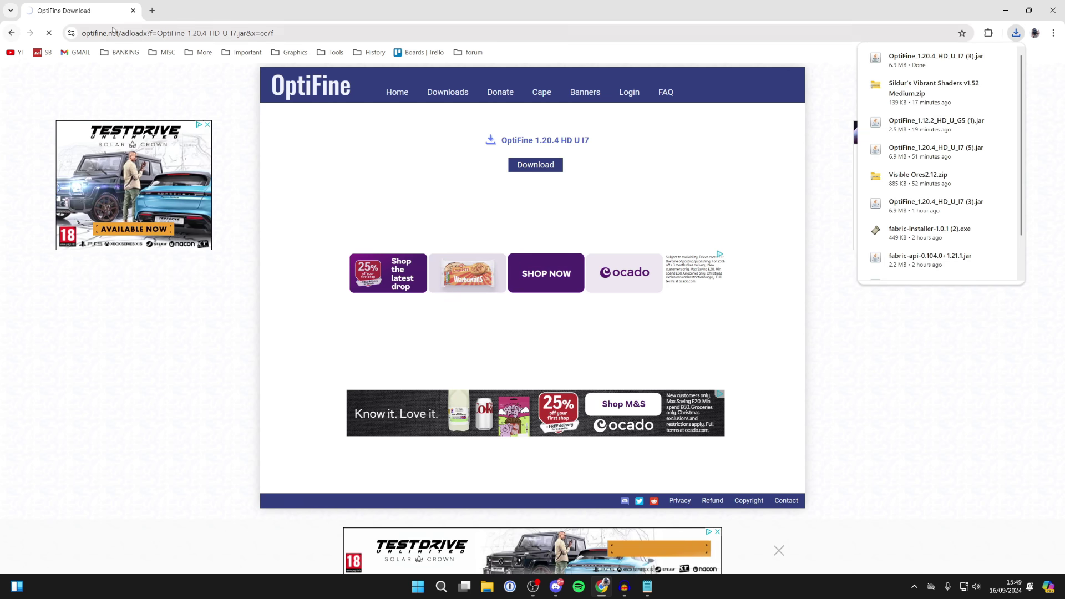
# - Return to google.com and search for "complementary shaders unbound"
pyautogui.click(139, 34)
pyautogui.write('google.com')
pyautogui.press('Return')
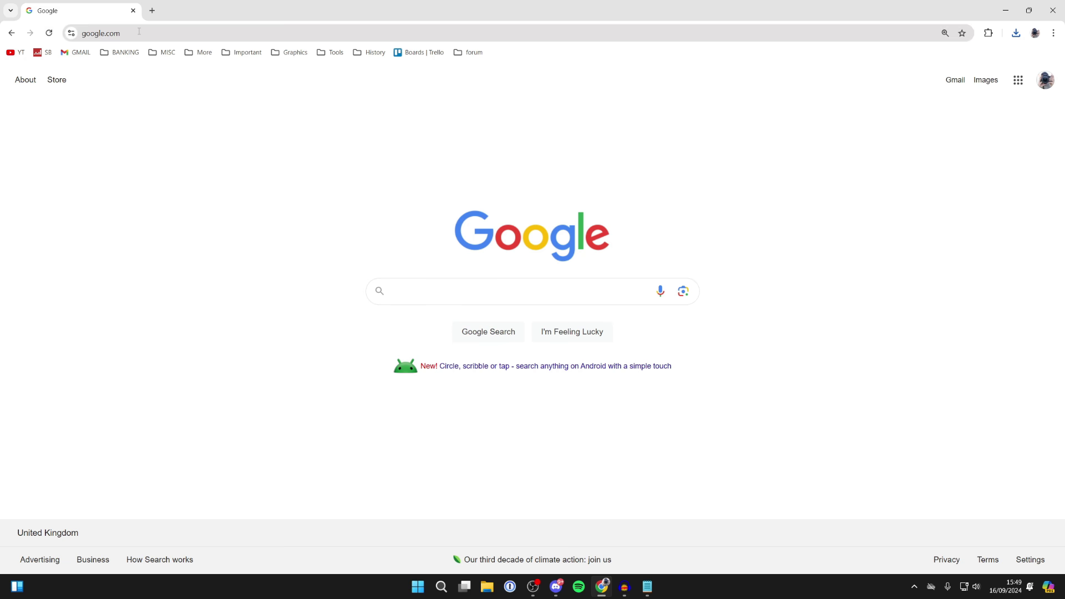
pyautogui.write('complement')
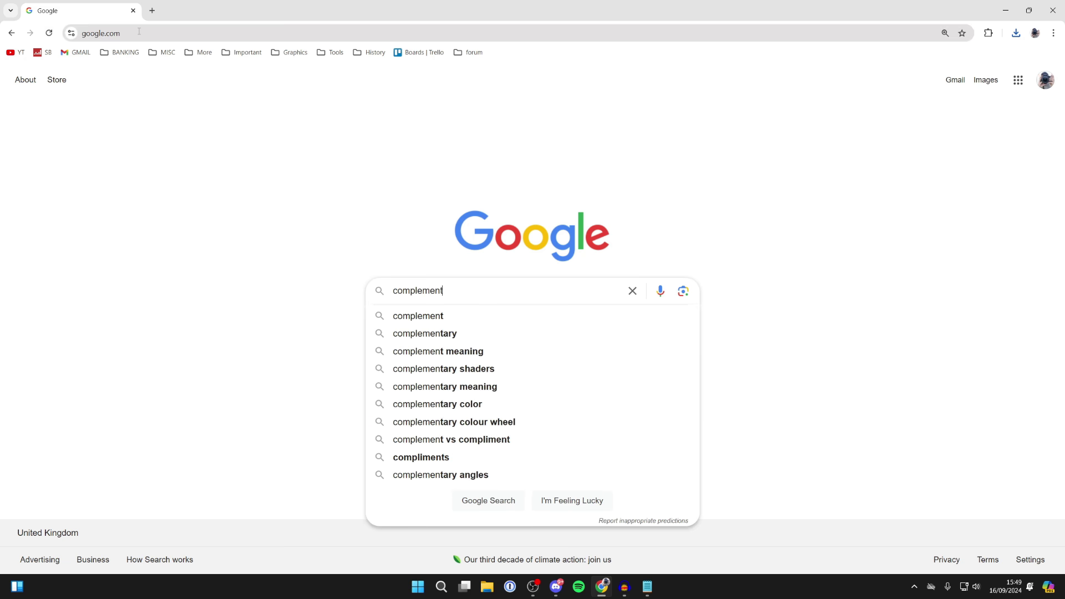
pyautogui.write('ary shadr')
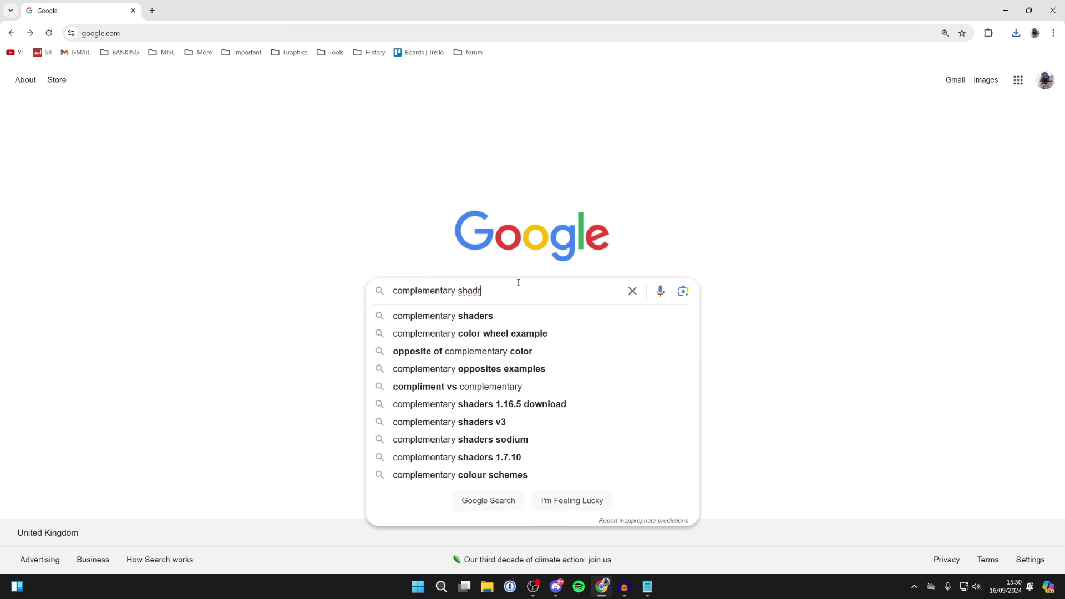
pyautogui.press('BackSpace')
pyautogui.write('ers u')
pyautogui.click(528, 315)
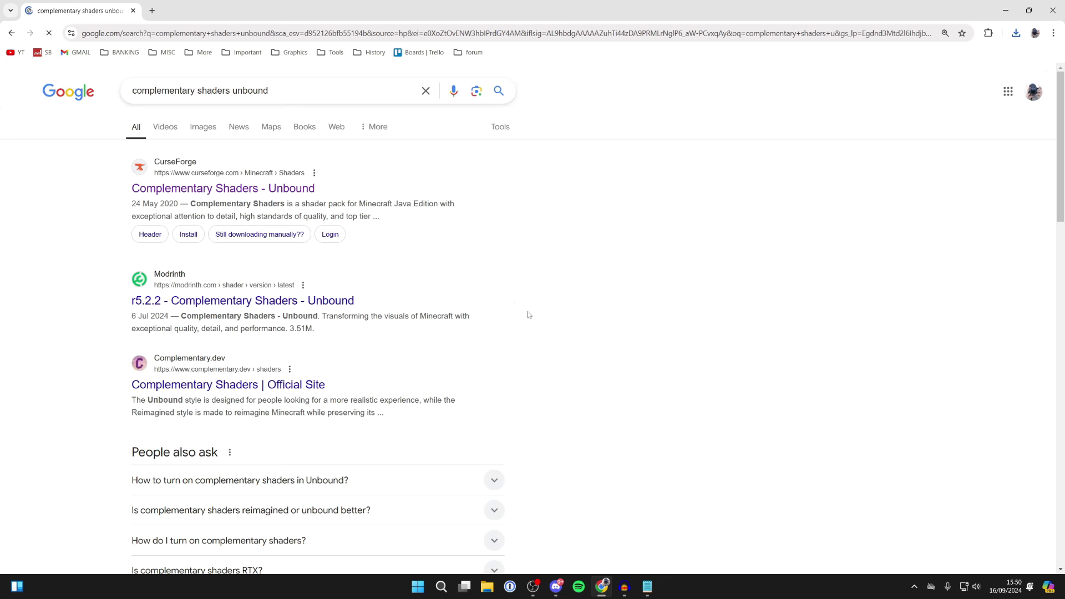
# - Download the Complementary Unbound r5.2.2 file from the shader's CurseForge files list
pyautogui.click(252, 188)
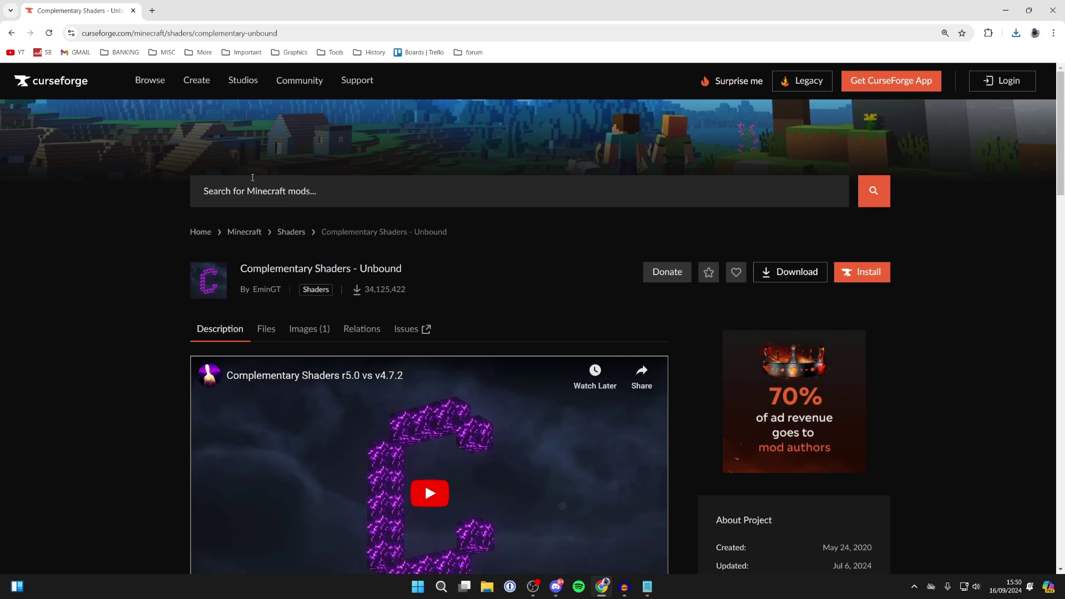
pyautogui.click(272, 334)
pyautogui.scroll(-3, 276, 344)
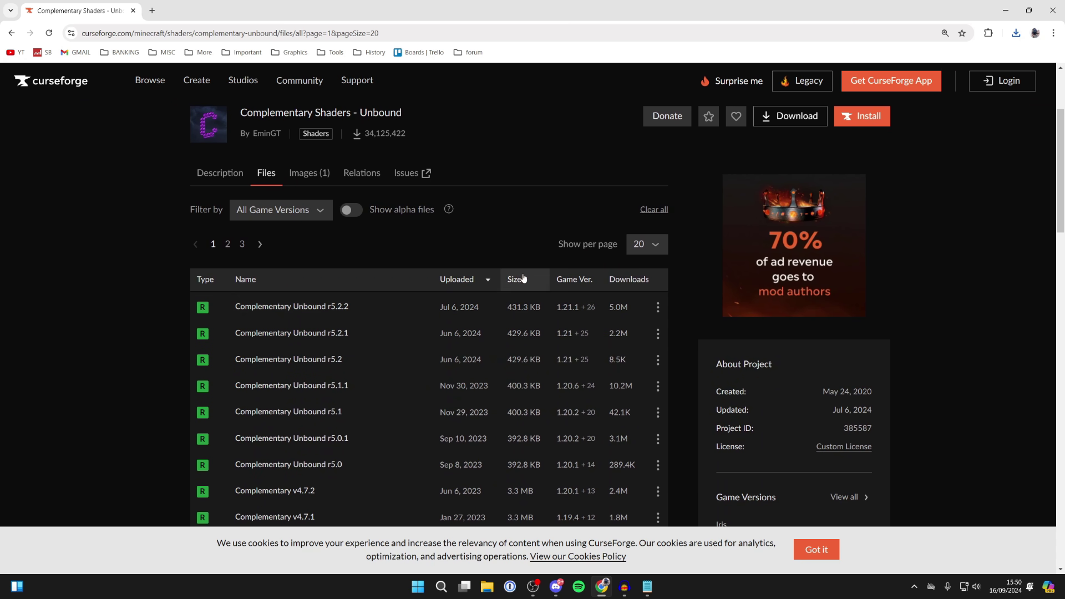
pyautogui.moveTo(581, 309)
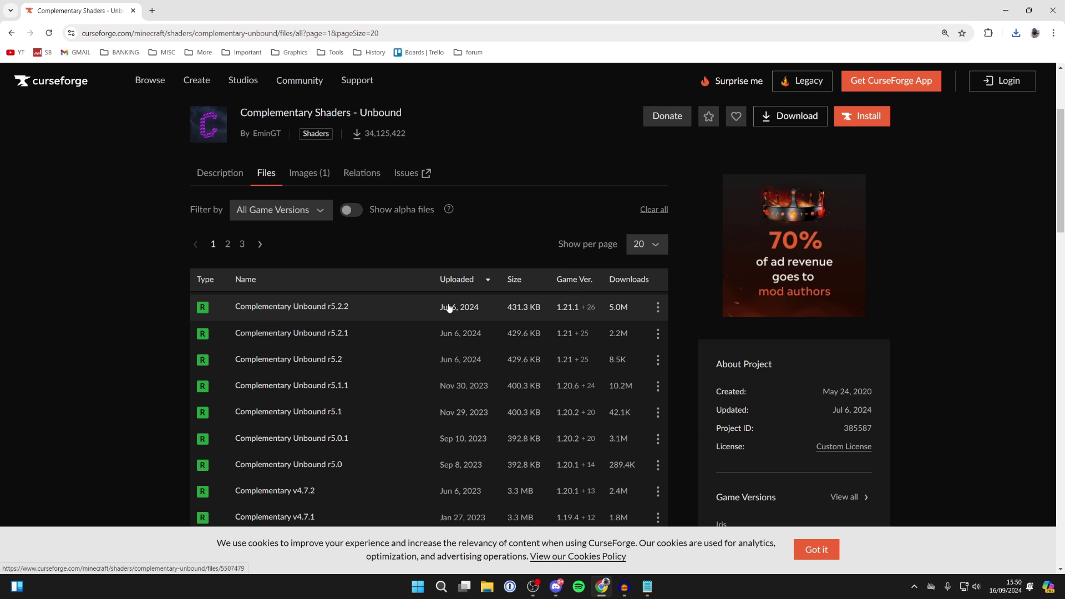
pyautogui.click(655, 308)
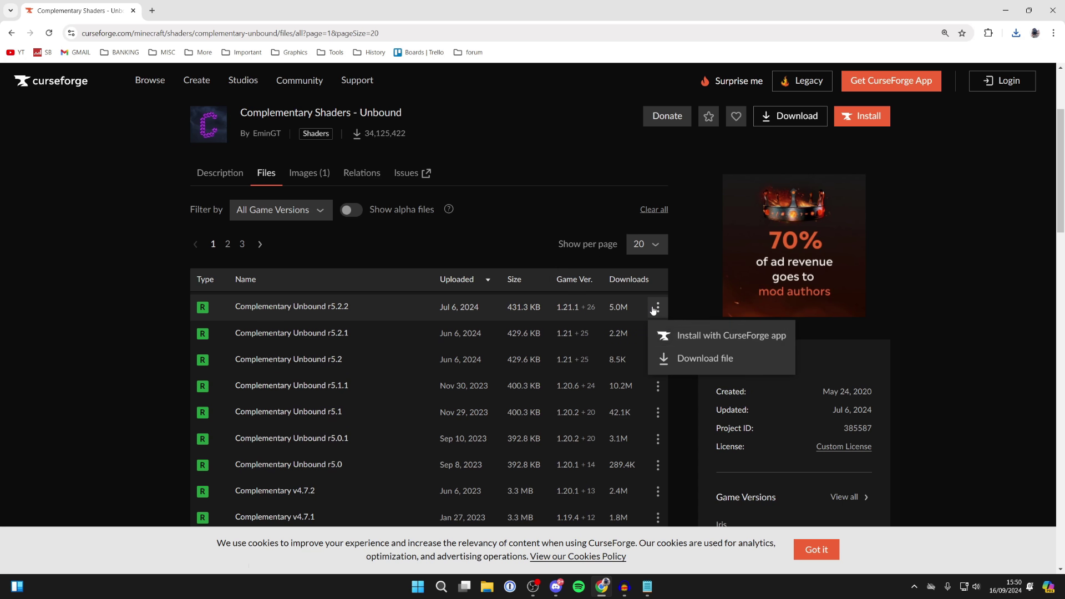
pyautogui.click(694, 355)
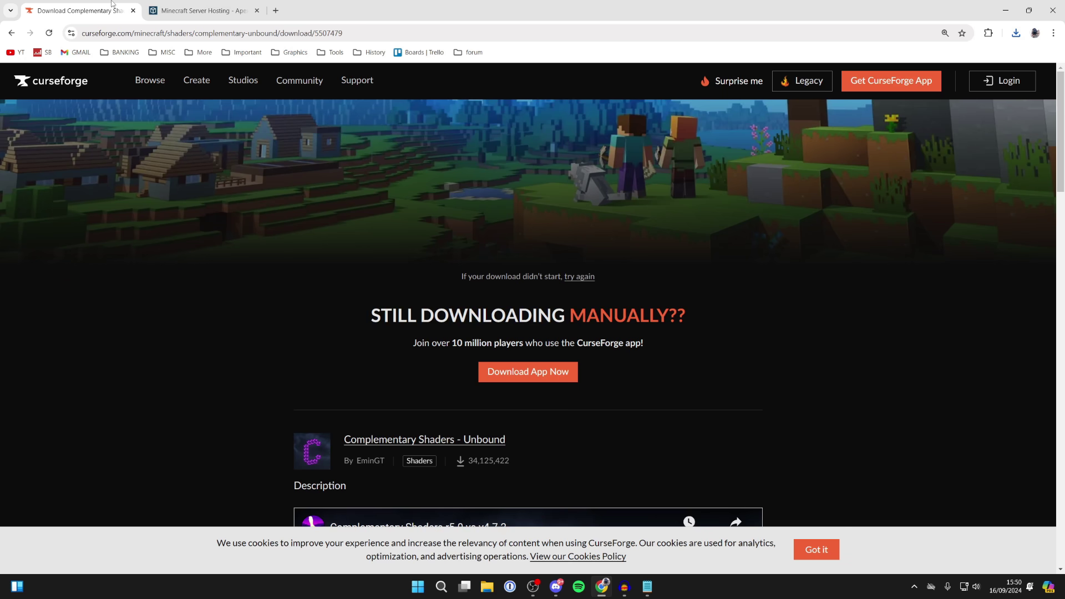
# - Look through the Apex Hosting page for its Minecraft server features and the first-invoice discount
pyautogui.click(191, 7)
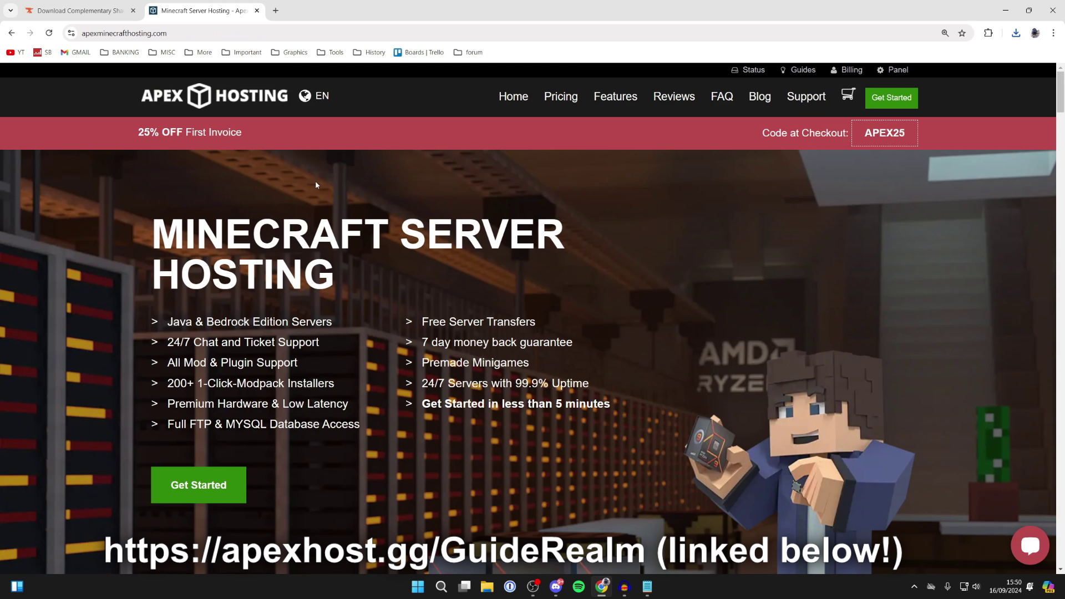
pyautogui.scroll(-10, 315, 180)
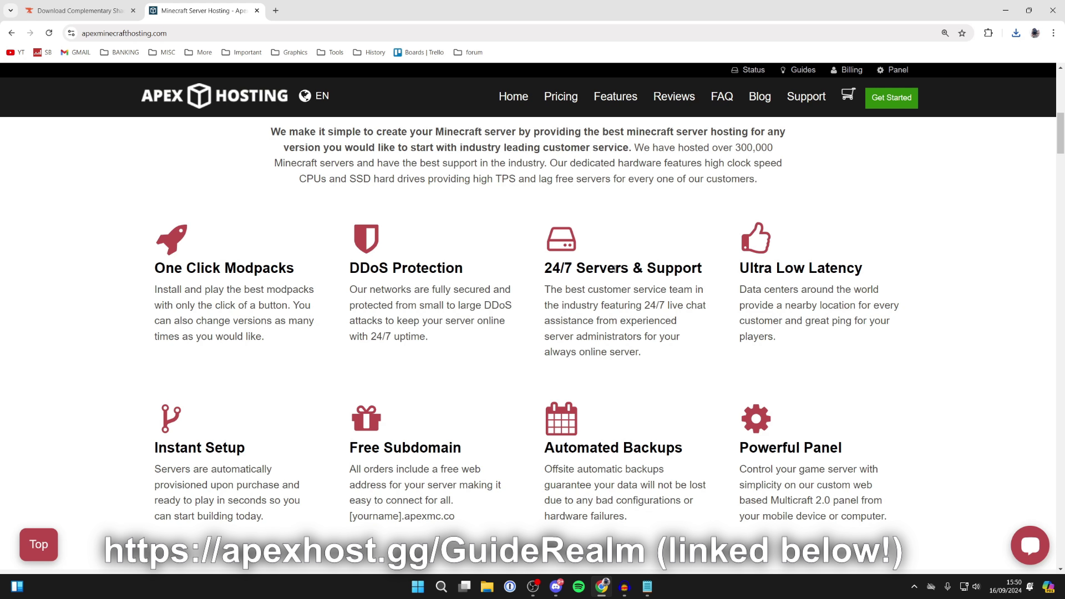
pyautogui.scroll(10, 543, 310)
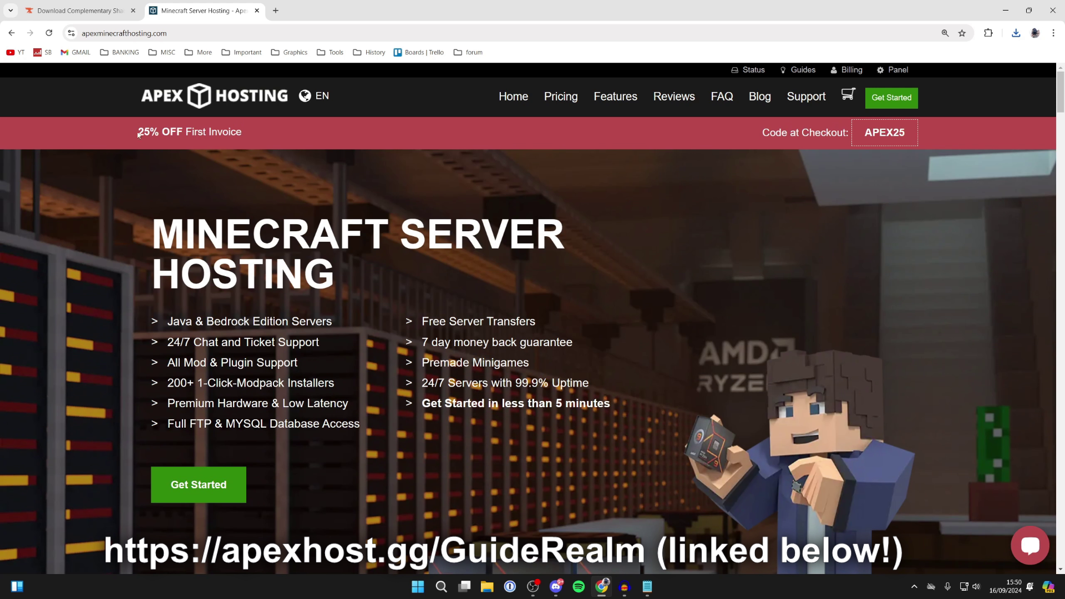
pyautogui.moveTo(138, 134); pyautogui.dragTo(249, 149)
pyautogui.click(267, 139)
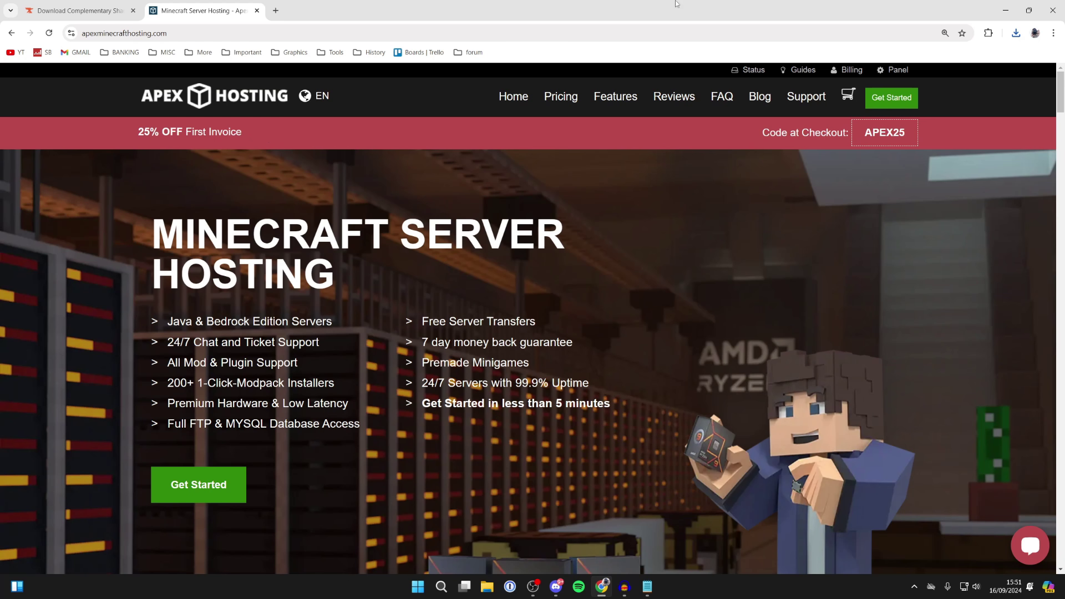
# - Move ComplementaryUnbound_r5.2.2.zip and OptiFine_1.20.4_HD_U_I7 (3).jar from the Downloads folder to the desktop
pyautogui.click(1003, 6)
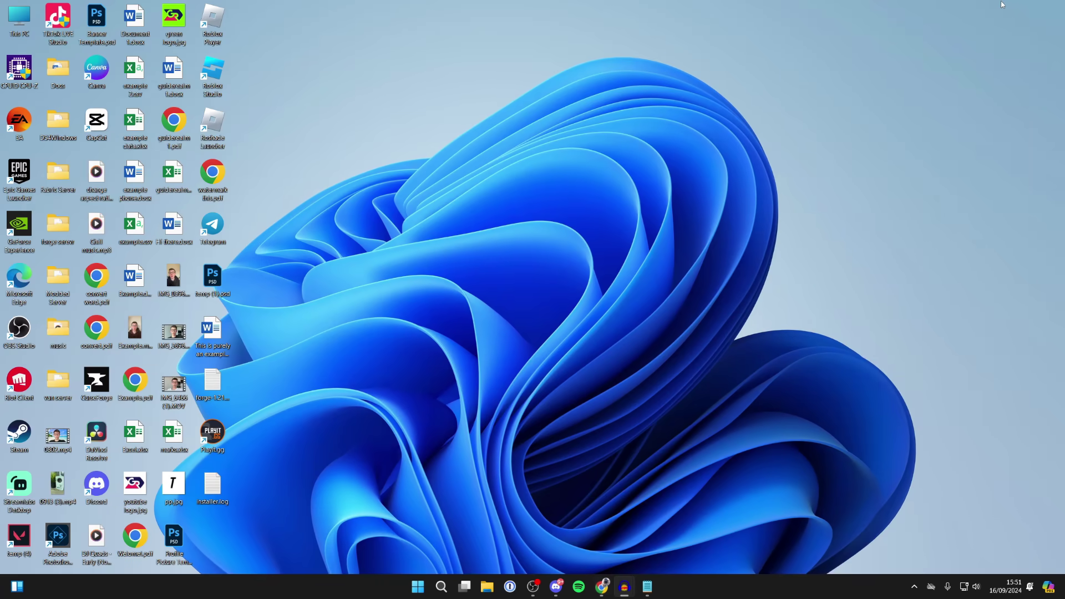
pyautogui.rightClick(490, 590)
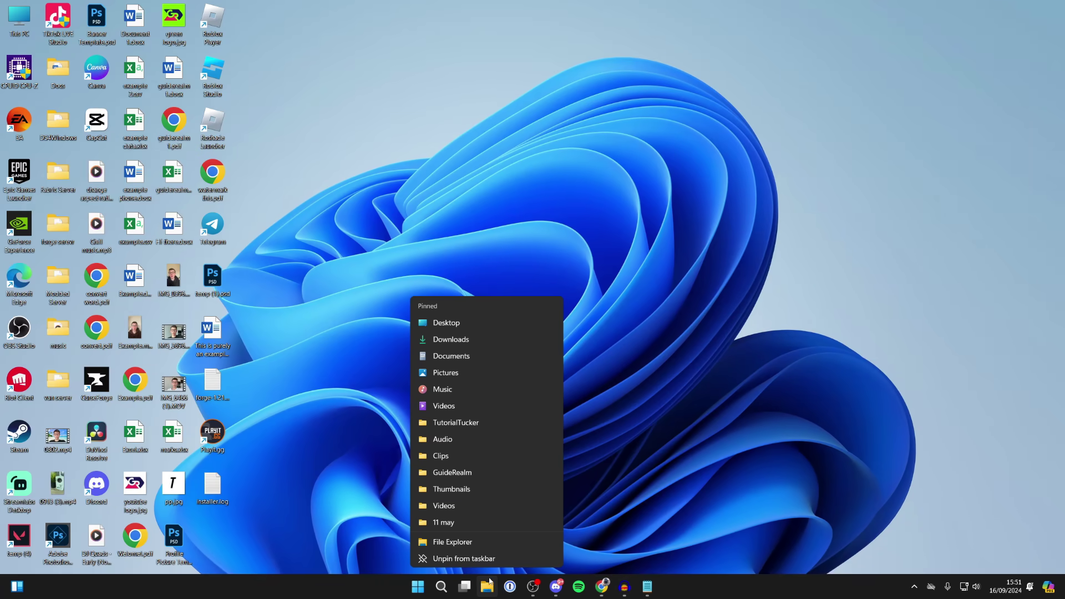
pyautogui.click(480, 341)
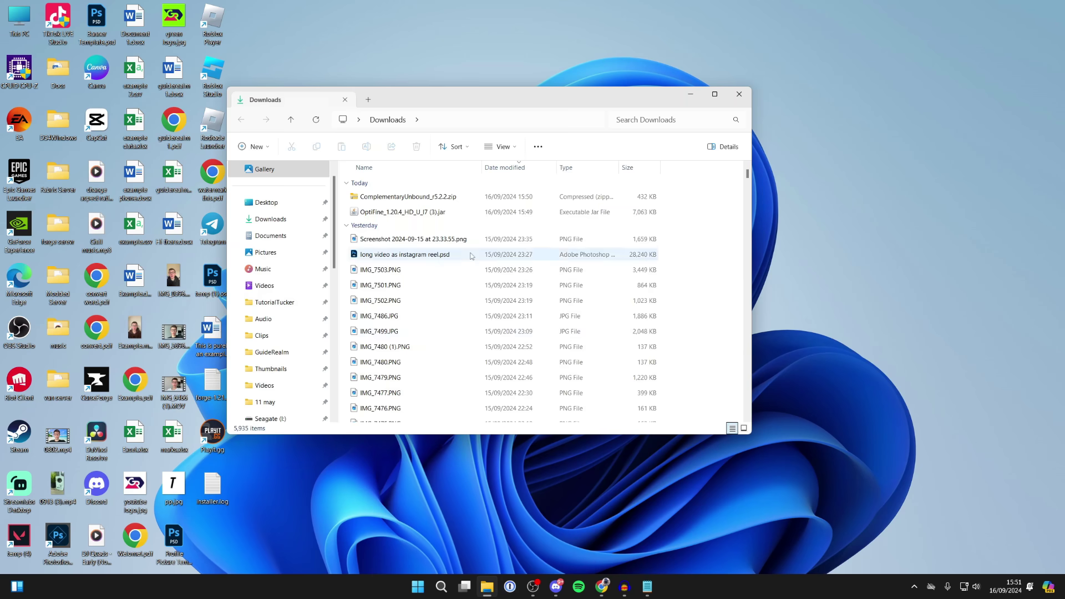
pyautogui.click(428, 212)
pyautogui.keyDown('ctrl'); pyautogui.click(427, 197); pyautogui.keyUp('ctrl')
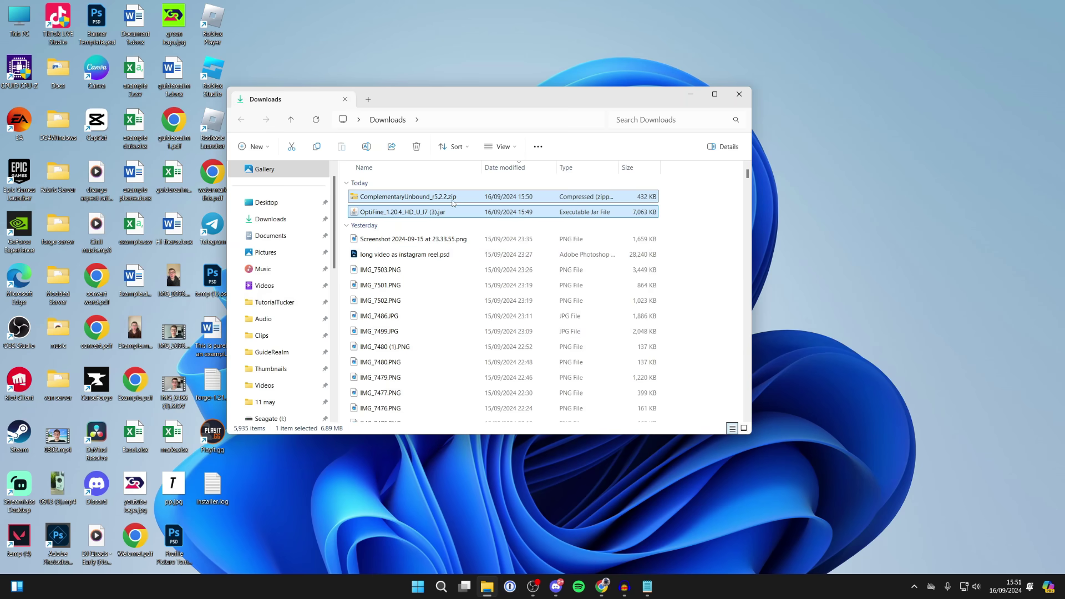
pyautogui.moveTo(427, 197); pyautogui.dragTo(832, 266)
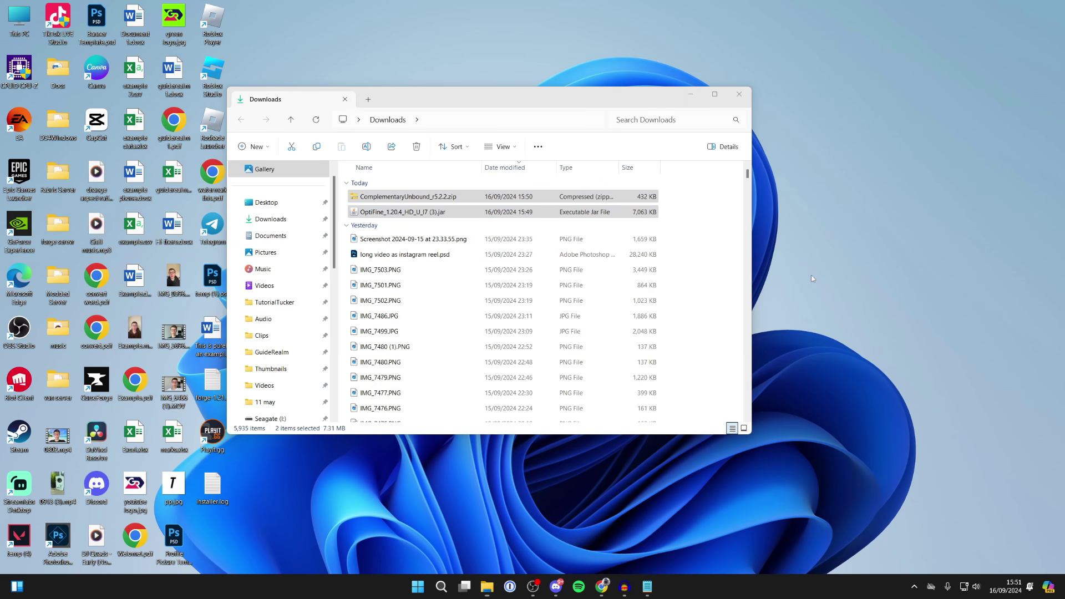
pyautogui.click(690, 94)
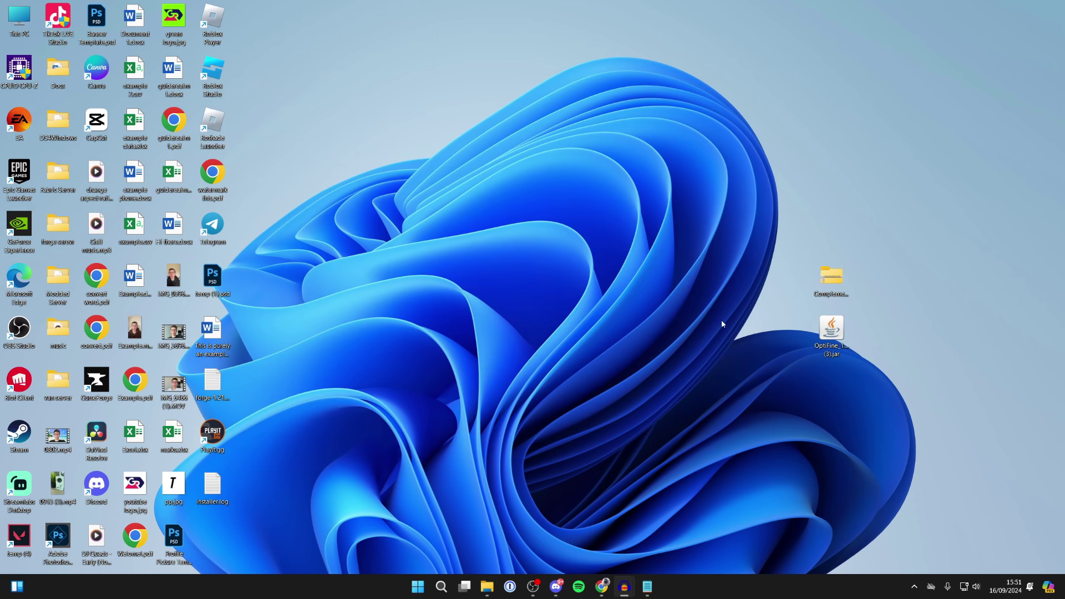
# - Launch the OptiFine installer from the desktop, and look up the official Java download site in Chrome
pyautogui.doubleClick(832, 333)
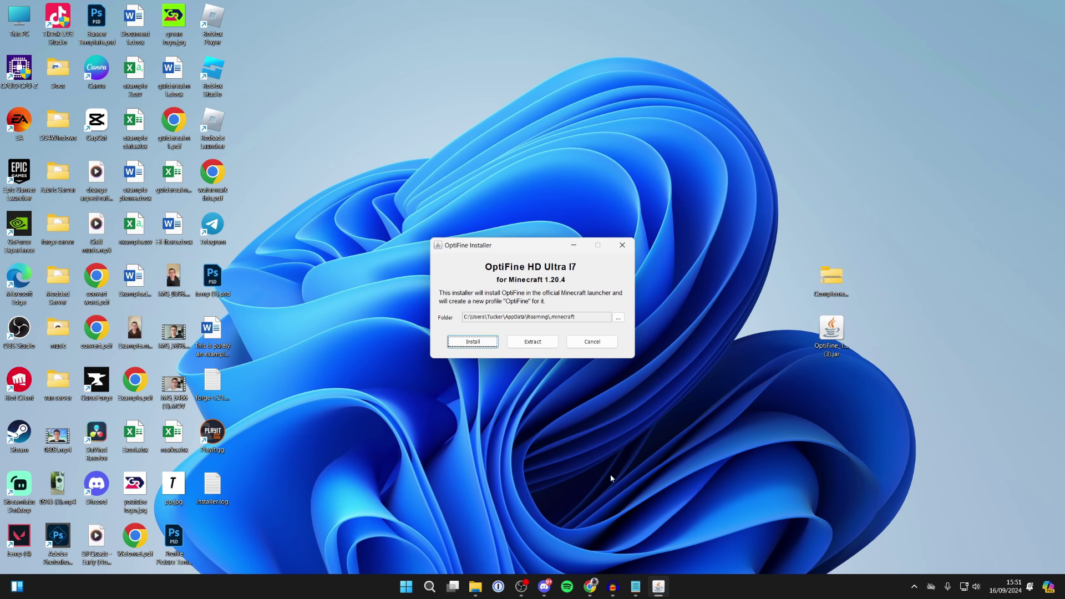
pyautogui.click(589, 587)
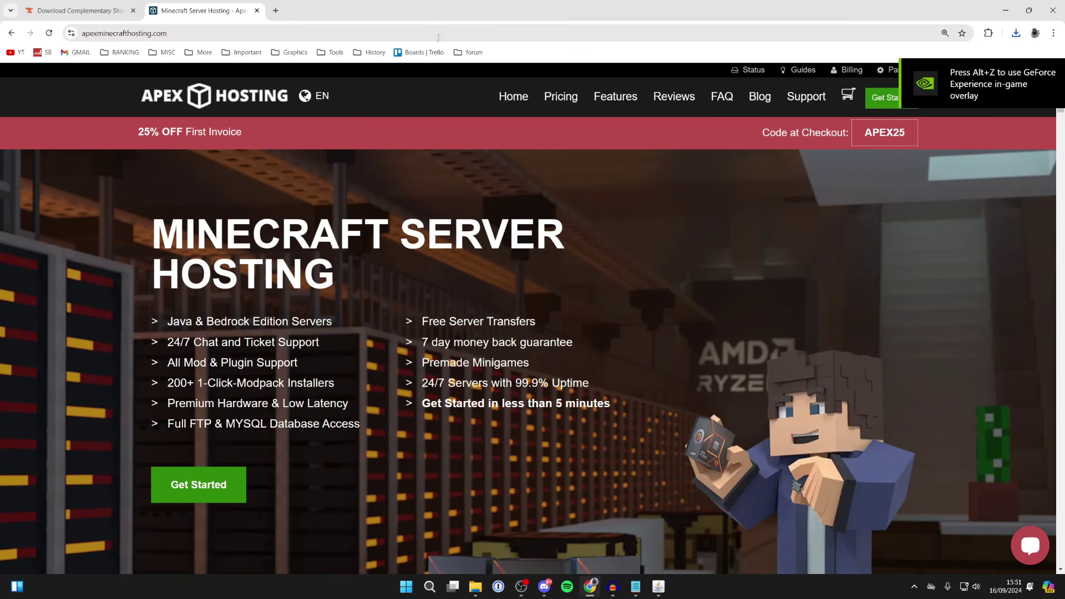
pyautogui.click(438, 38)
pyautogui.write('java')
pyautogui.press('Return')
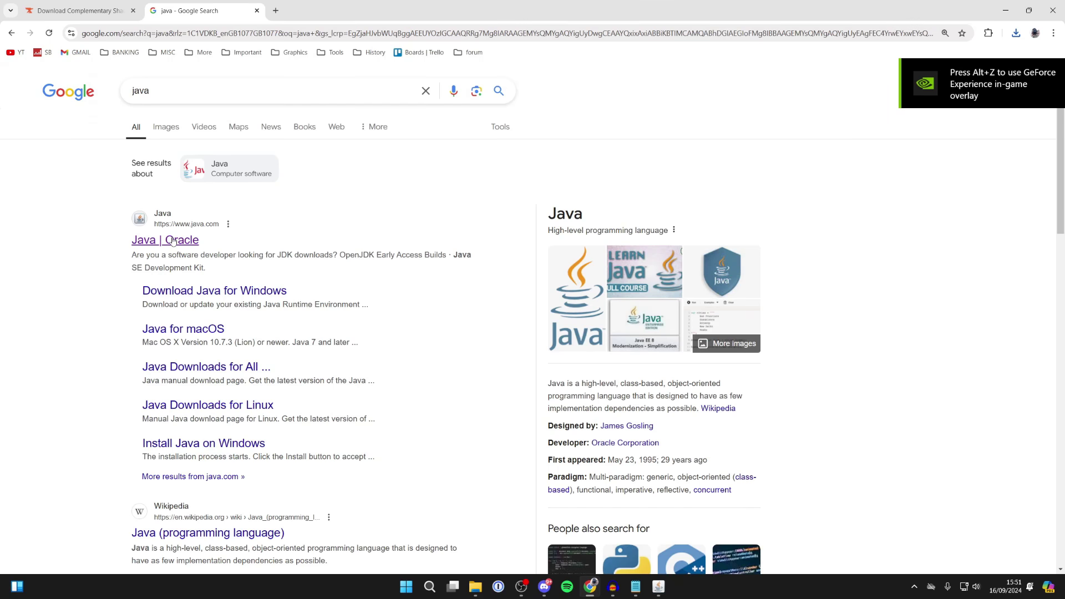
pyautogui.click(169, 238)
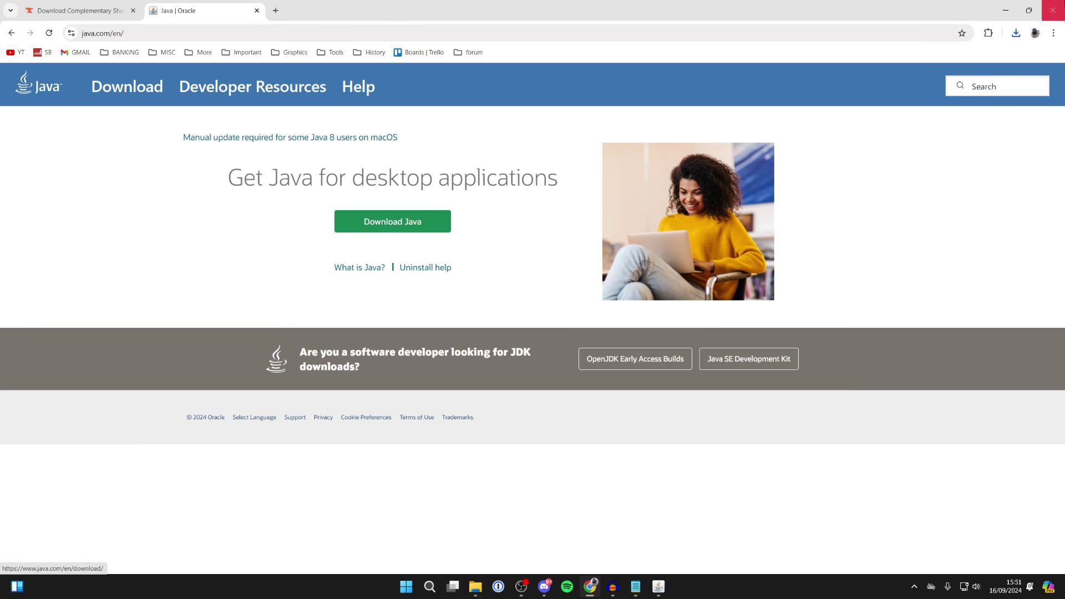
pyautogui.click(1008, 4)
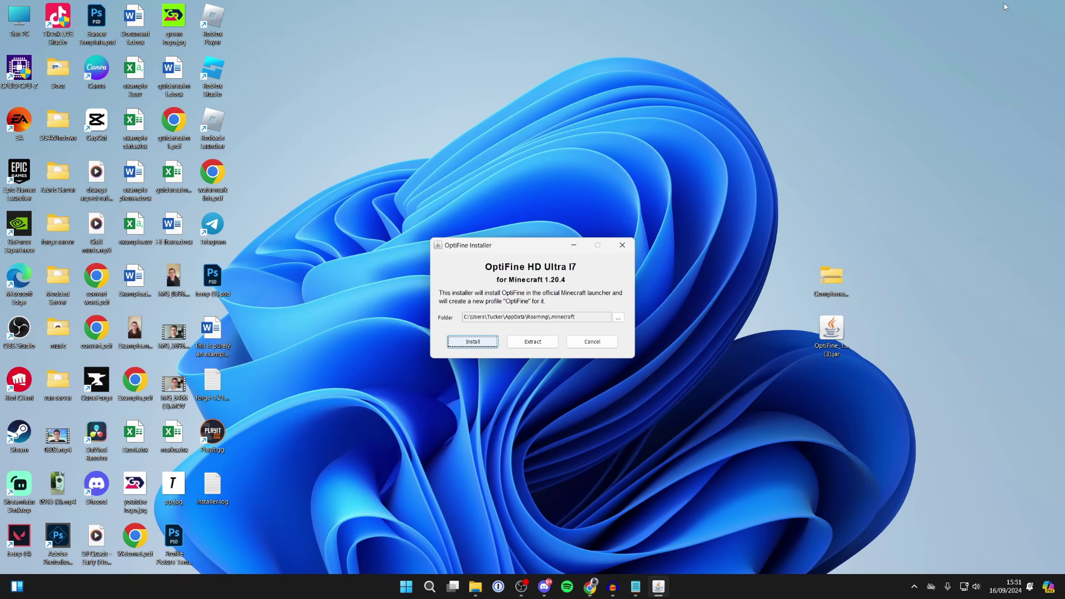
# - Reopen the desktop OptiFine jar with Java(TM) Platform SE binary set as the permanent app, and install OptiFine HD Ultra I7 for Minecraft 1.20.4
pyautogui.click(625, 245)
pyautogui.rightClick(826, 342)
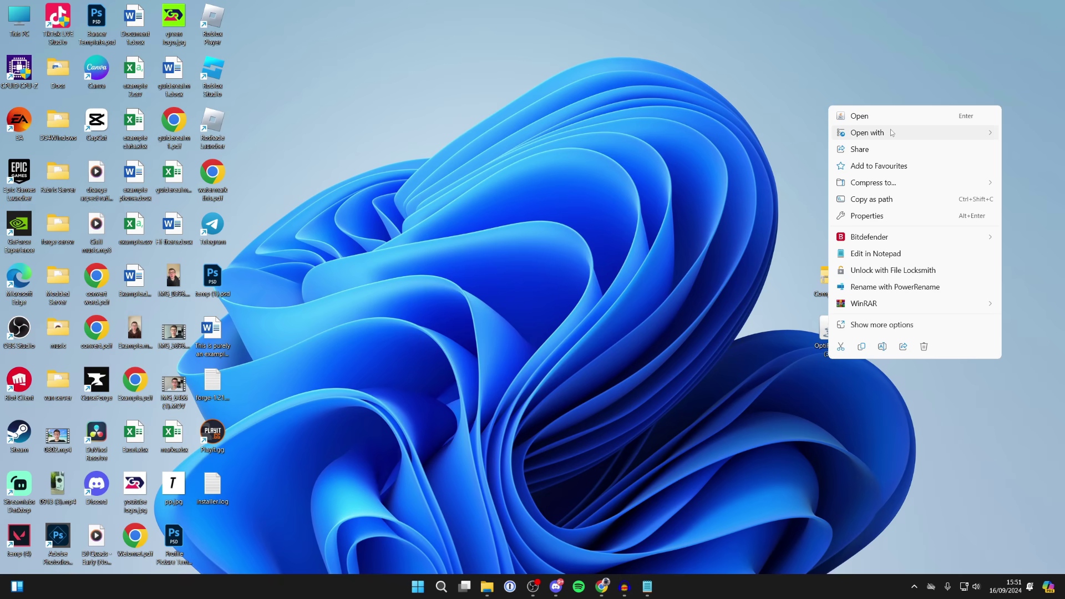
pyautogui.moveTo(891, 132)
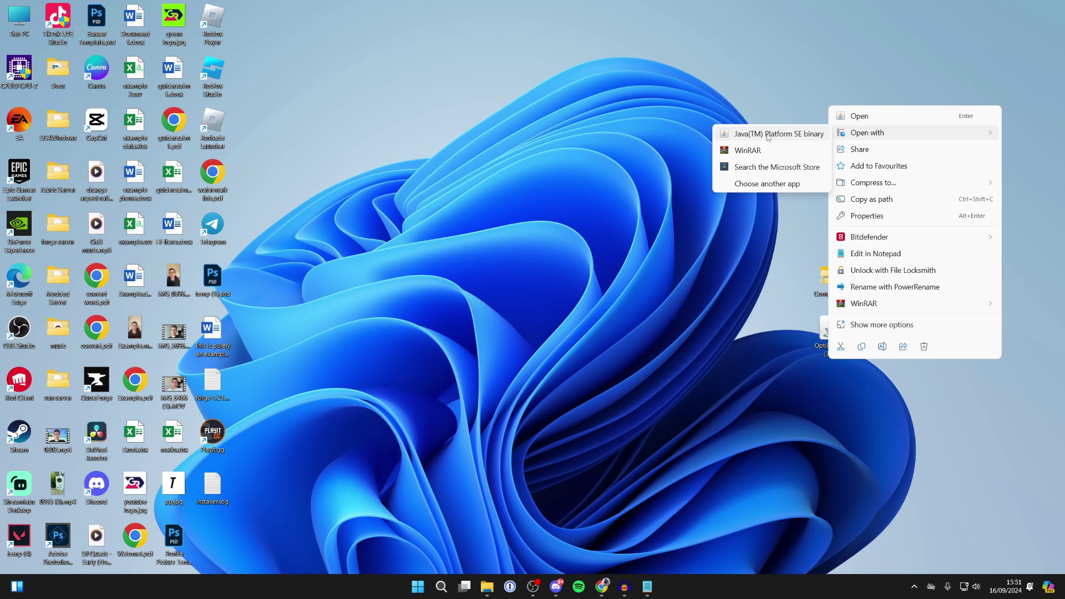
pyautogui.click(768, 185)
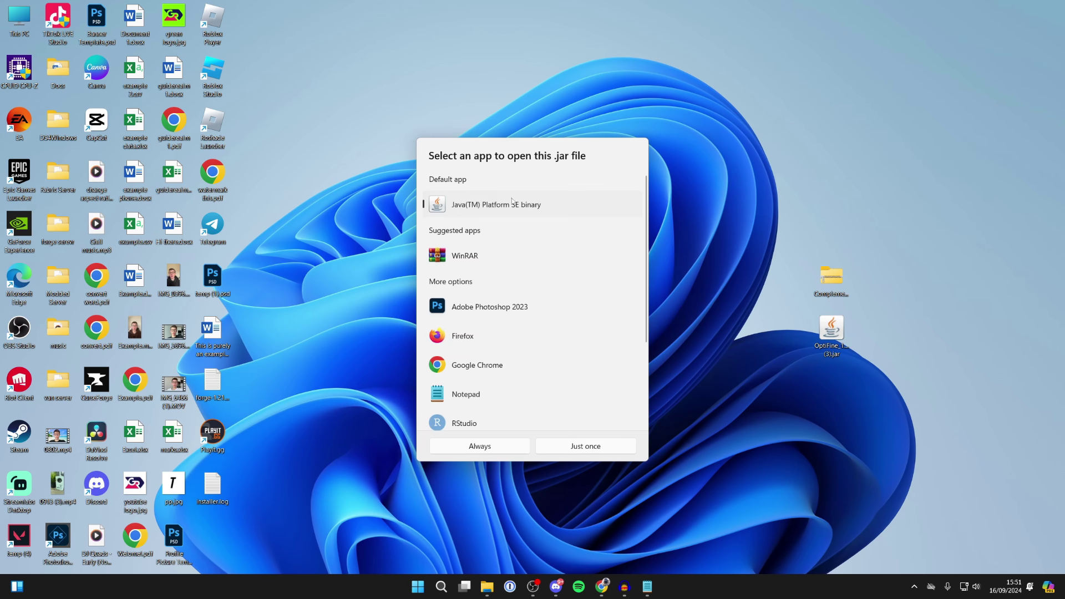
pyautogui.click(486, 444)
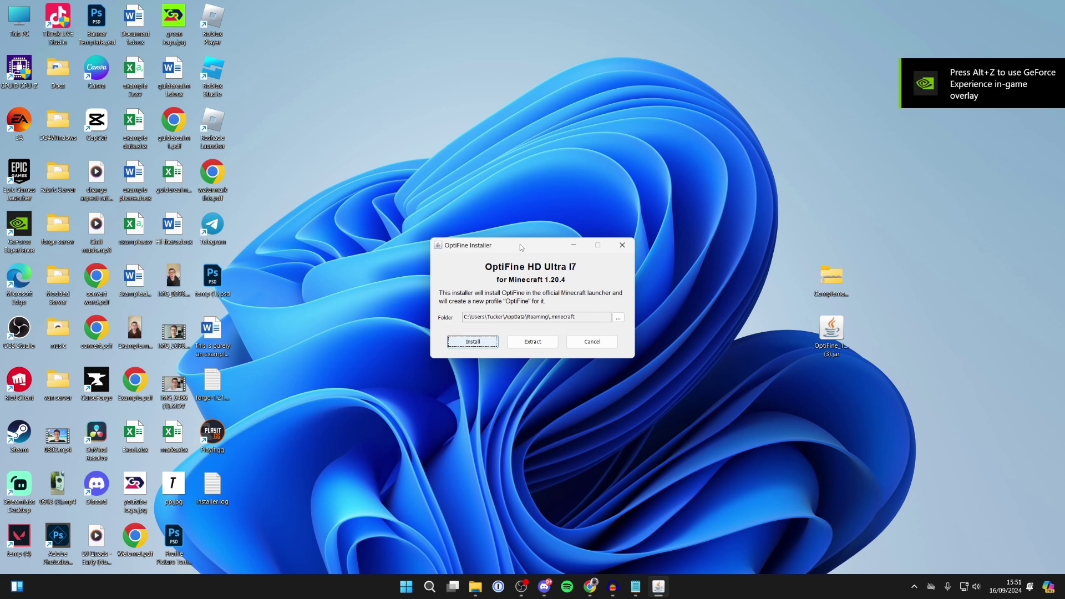
pyautogui.click(479, 347)
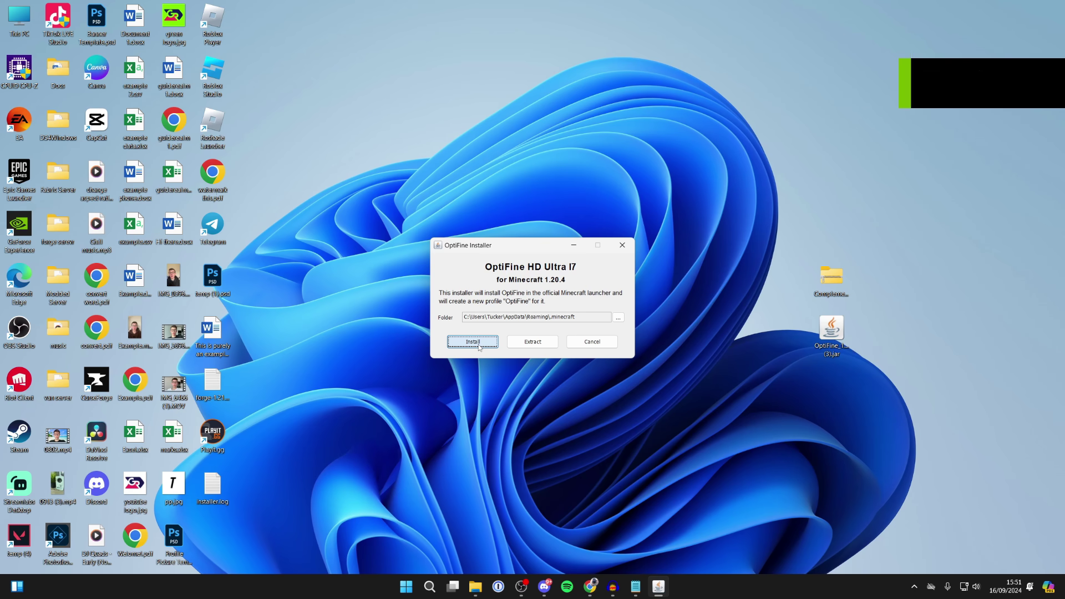
pyautogui.click(534, 307)
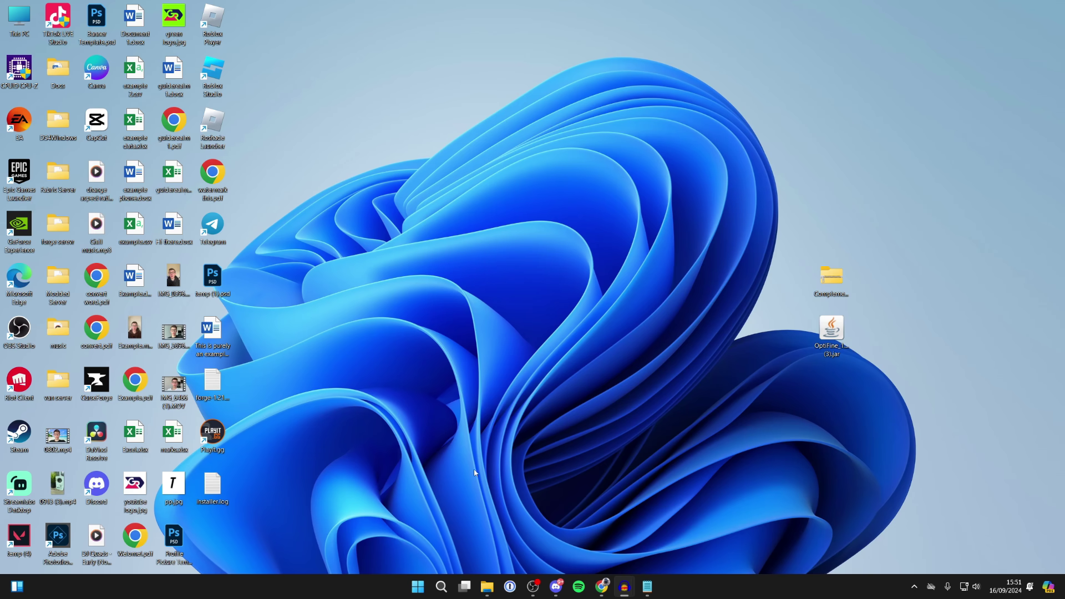
# - Open the Minecraft Launcher and start Java Edition with the OptiFine installation 1.20.4-OptiFine_HD_U_I7
pyautogui.click(441, 586)
pyautogui.write('mi')
pyautogui.press('Return')
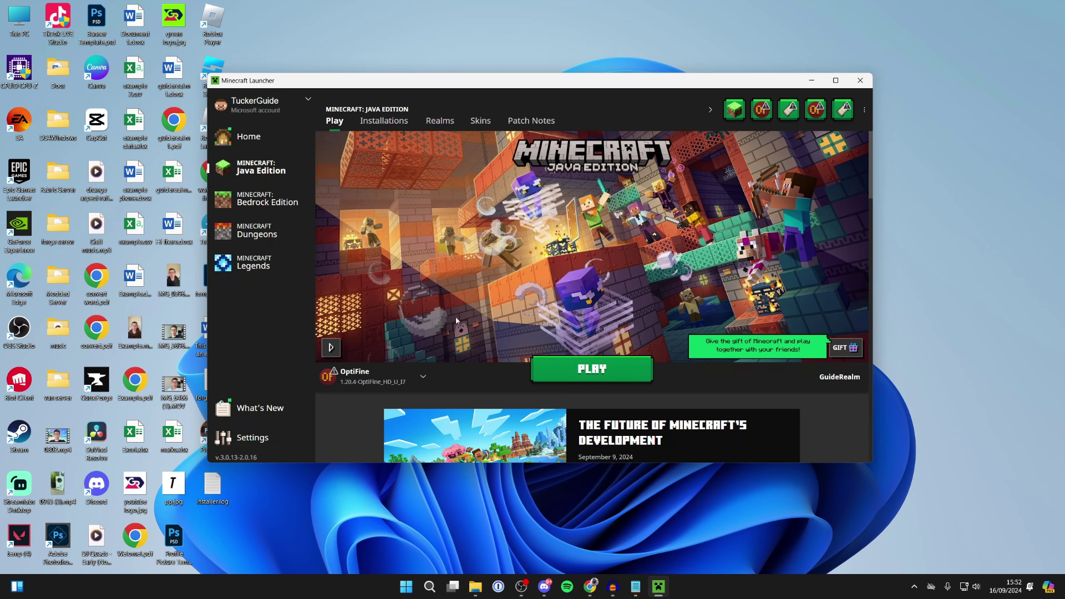
pyautogui.click(377, 377)
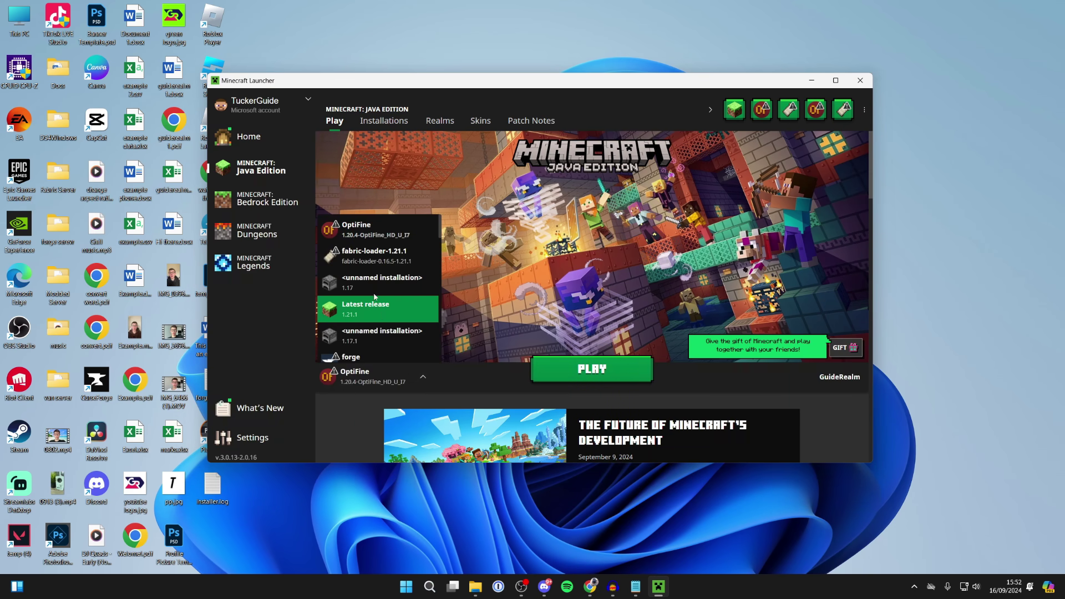
pyautogui.click(377, 226)
pyautogui.click(563, 368)
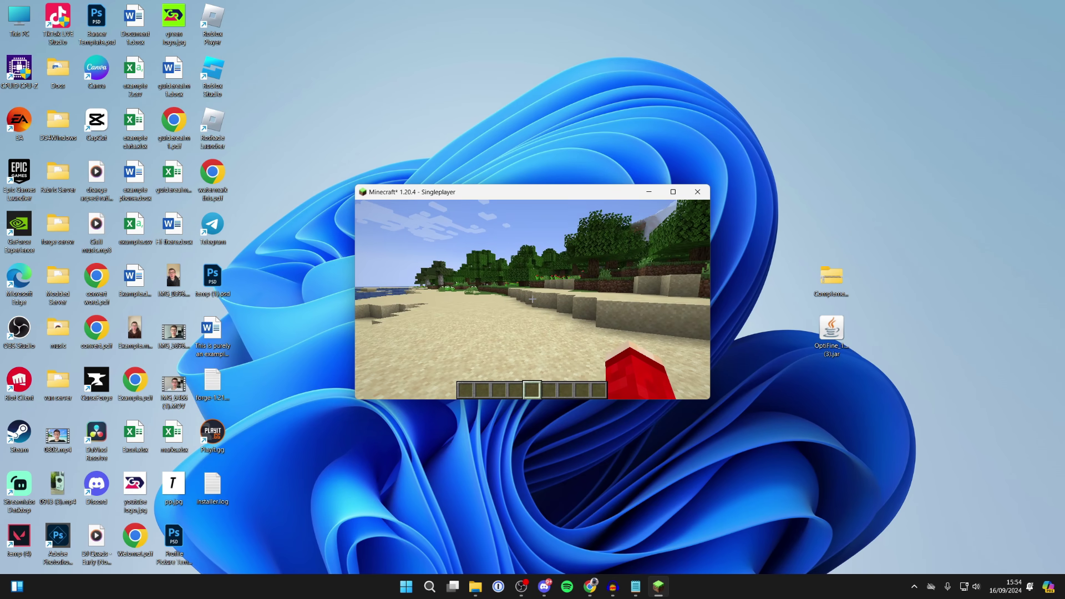
# - Open the shaderpacks folder from the game's video settings and move ComplementaryUnbound_r5.2.2.zip from the desktop into it
pyautogui.press('Escape')
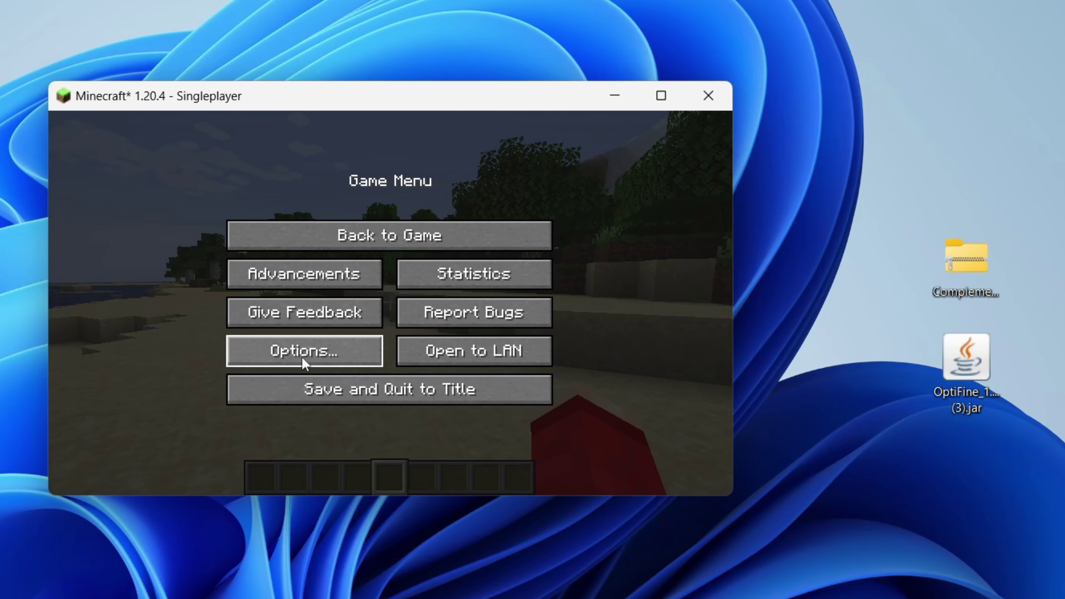
pyautogui.click(302, 358)
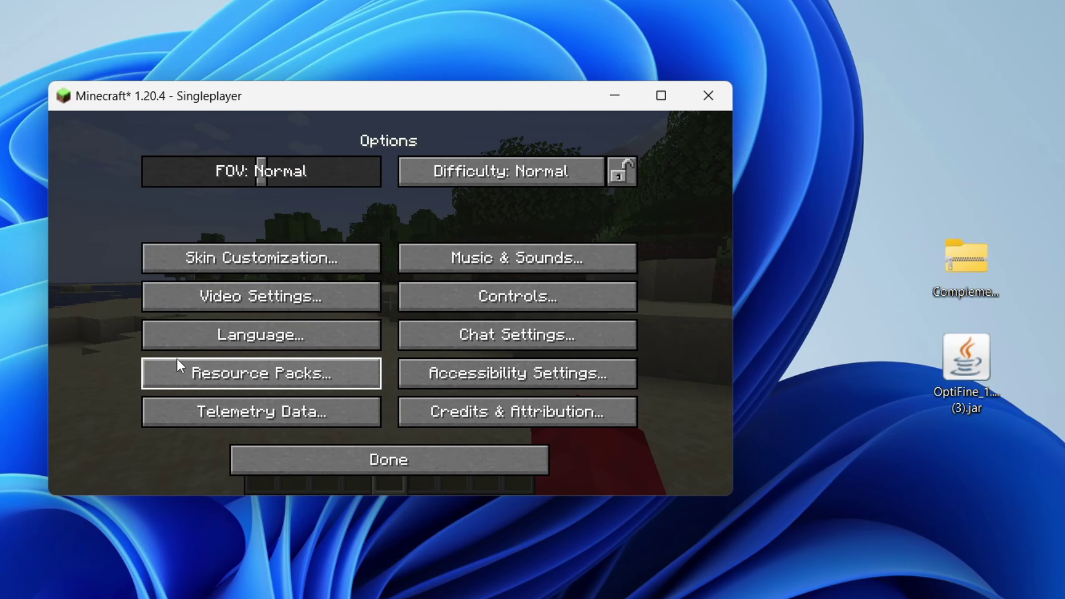
pyautogui.click(197, 299)
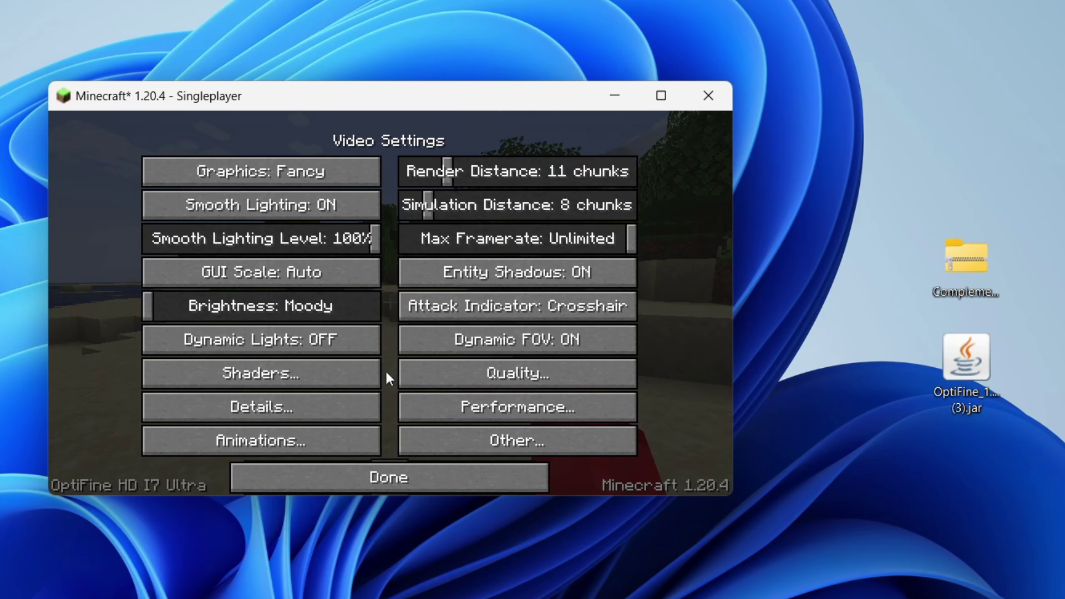
pyautogui.click(314, 365)
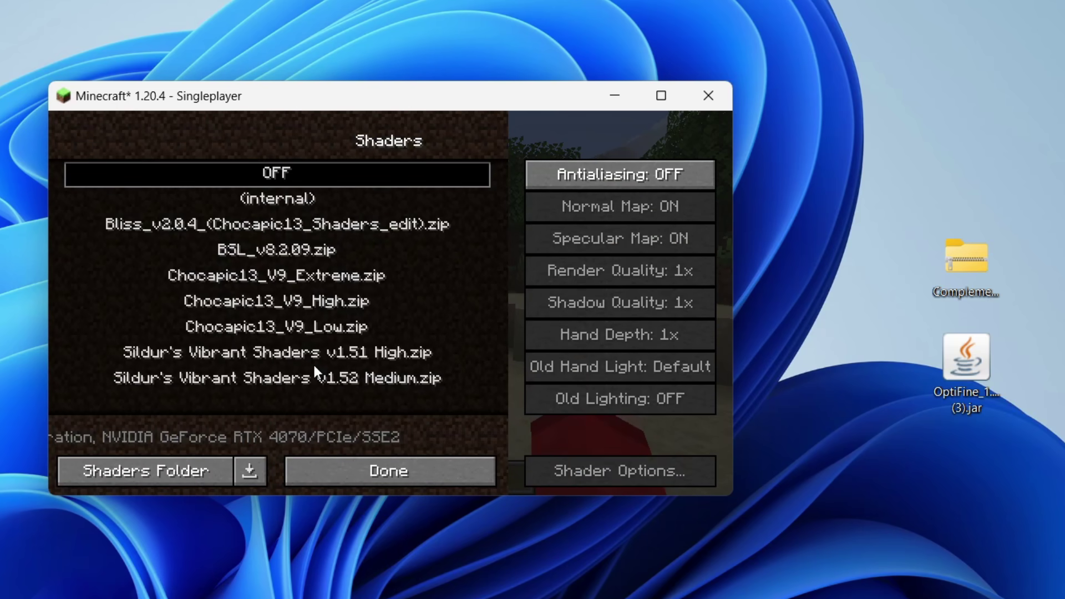
pyautogui.click(131, 474)
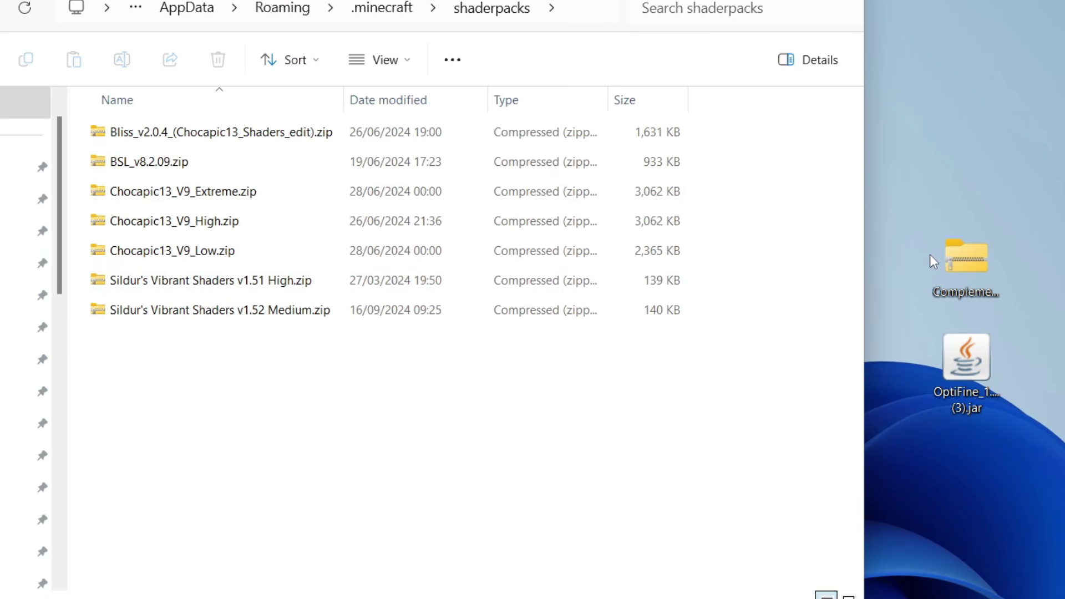
pyautogui.moveTo(970, 267); pyautogui.dragTo(627, 422)
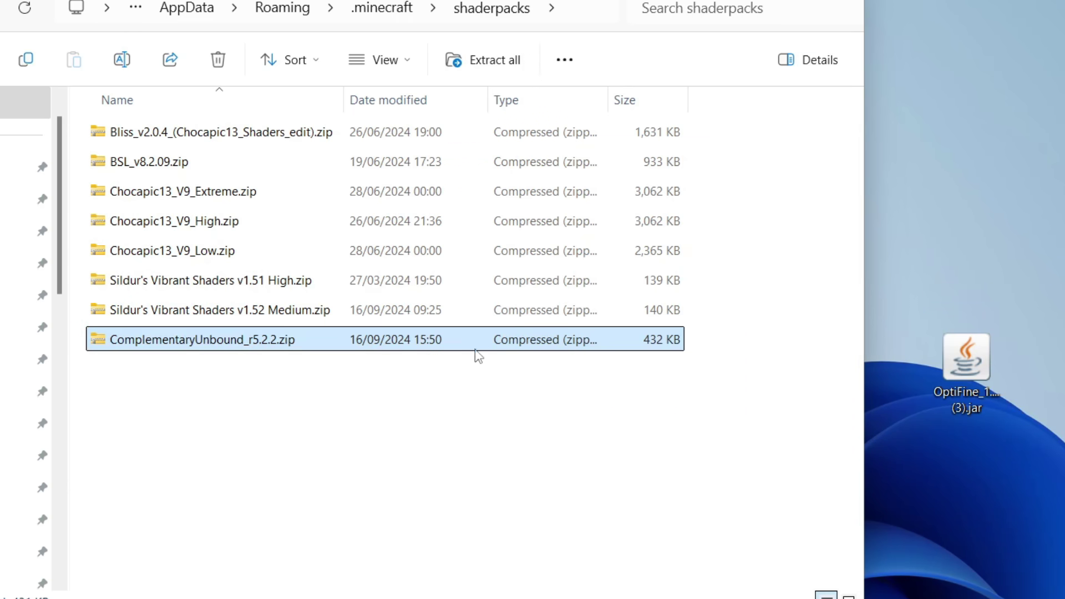
# - Switch back to Minecraft to enable the ComplementaryUnbound_r5.2.2.zip shader pack, and explore the world's coastline with it
pyautogui.hotkey('alt', 'Tab')
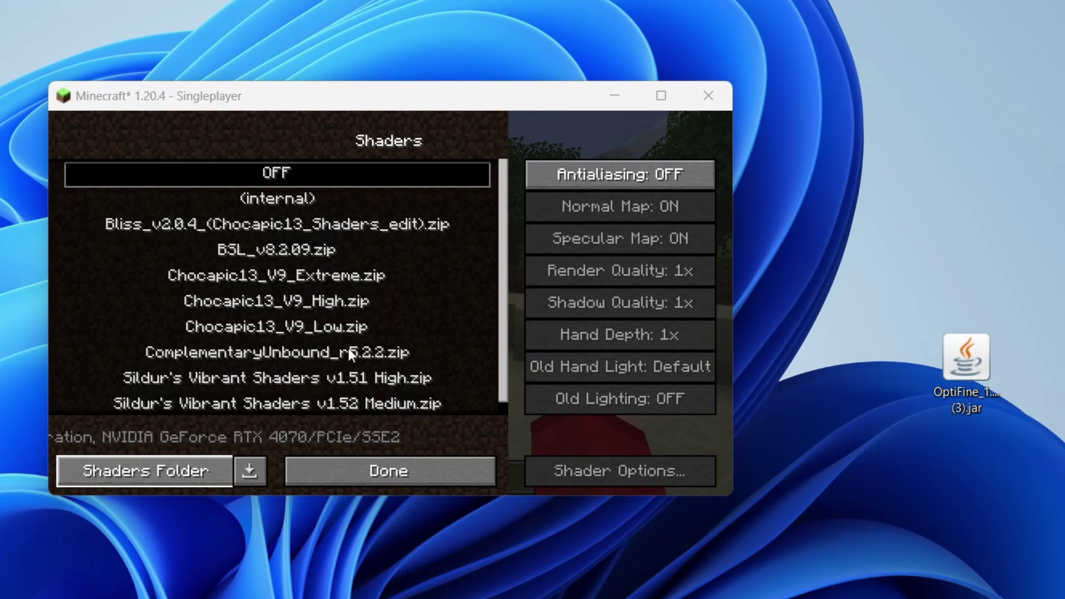
pyautogui.click(348, 351)
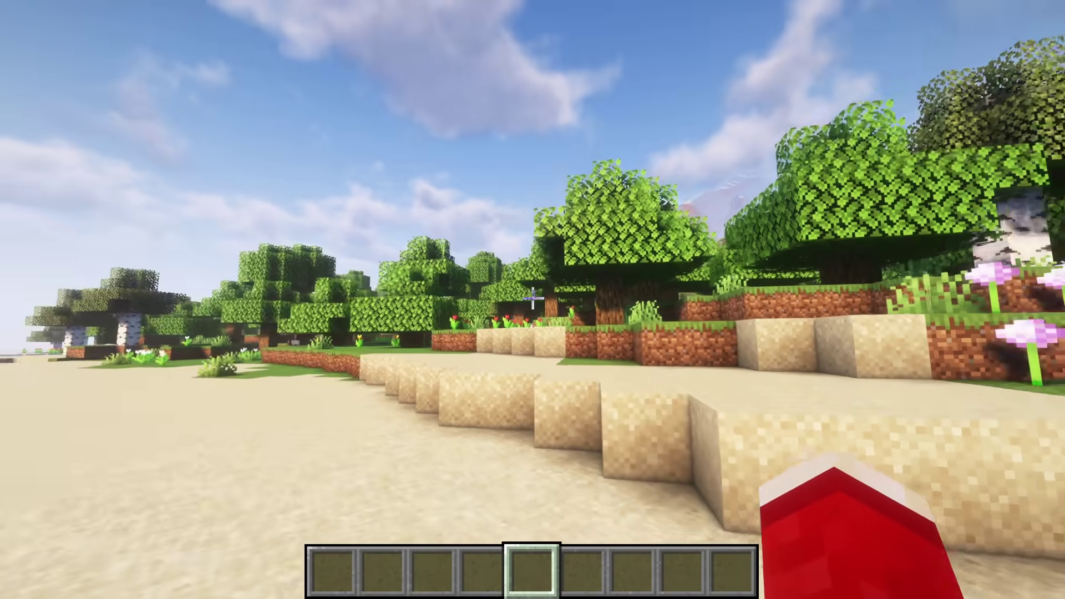
pyautogui.press('w')
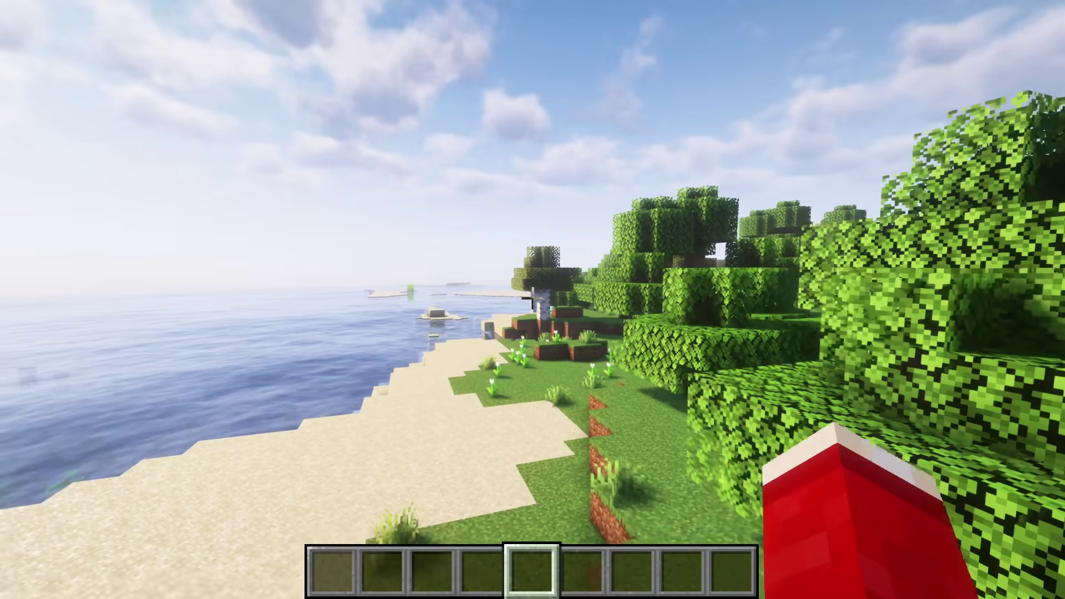
pyautogui.press('w')
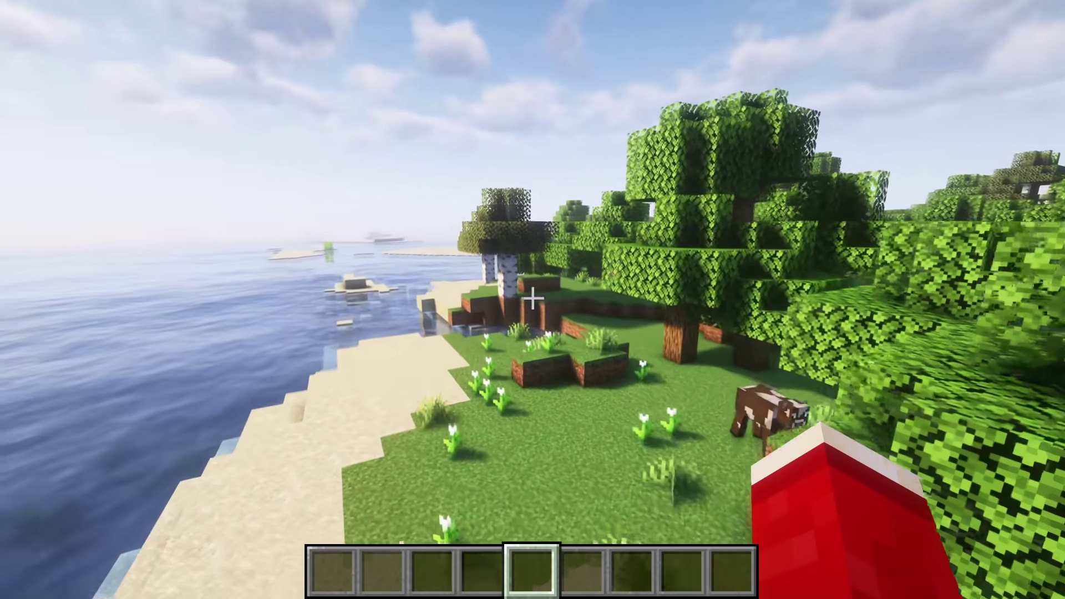
pyautogui.press('w')
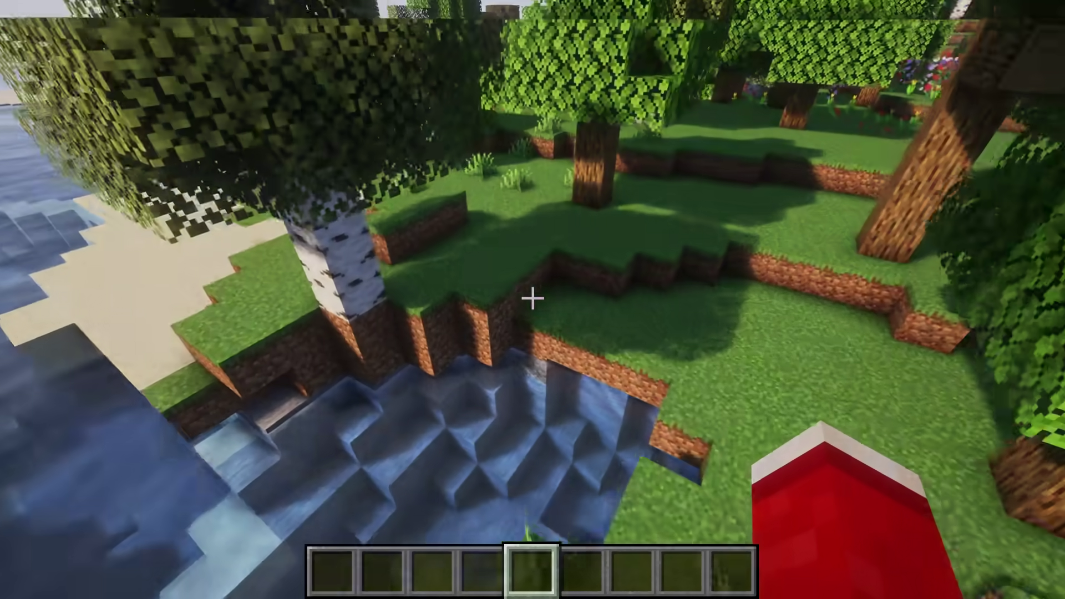